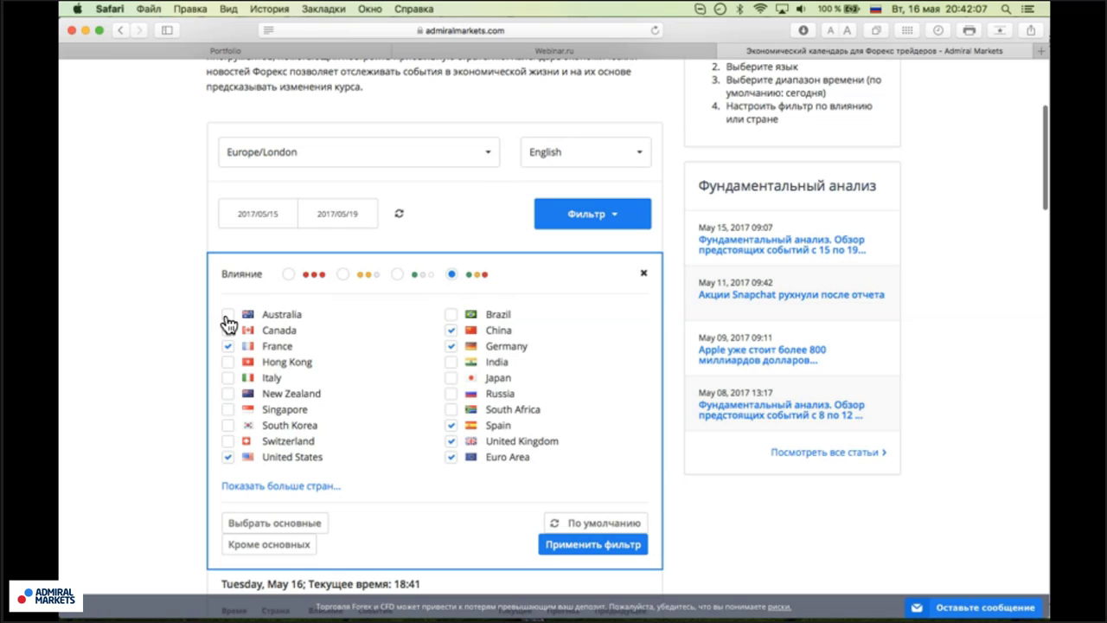
Step: Add Australia and Japan to the economic calendar's country filter, set its language to Русский, and apply the filter
left_click(227, 316)
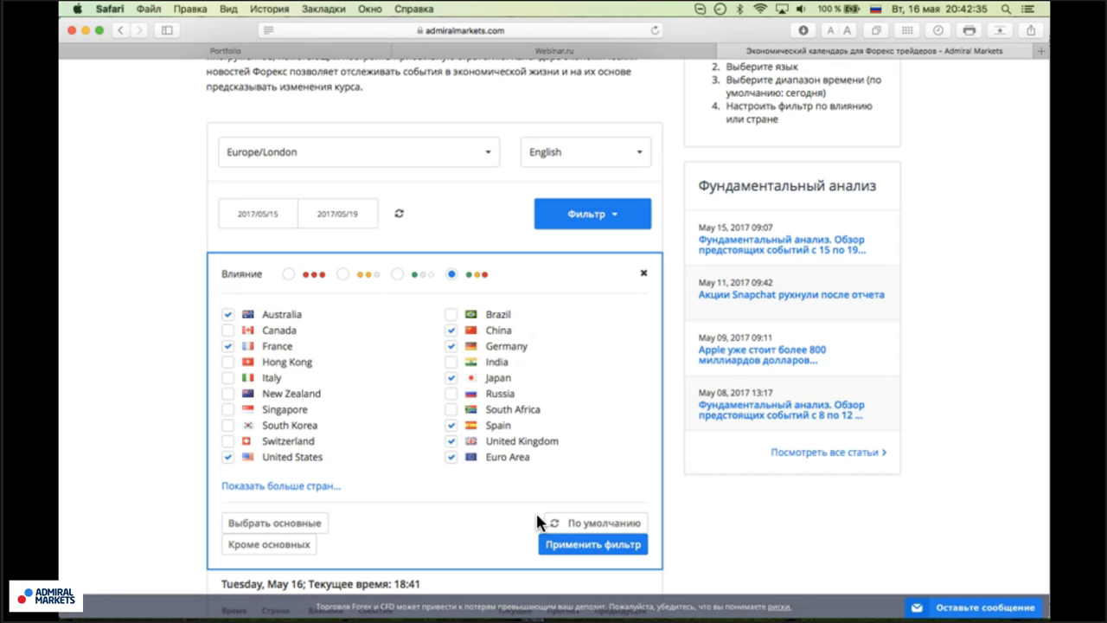
left_click(582, 549)
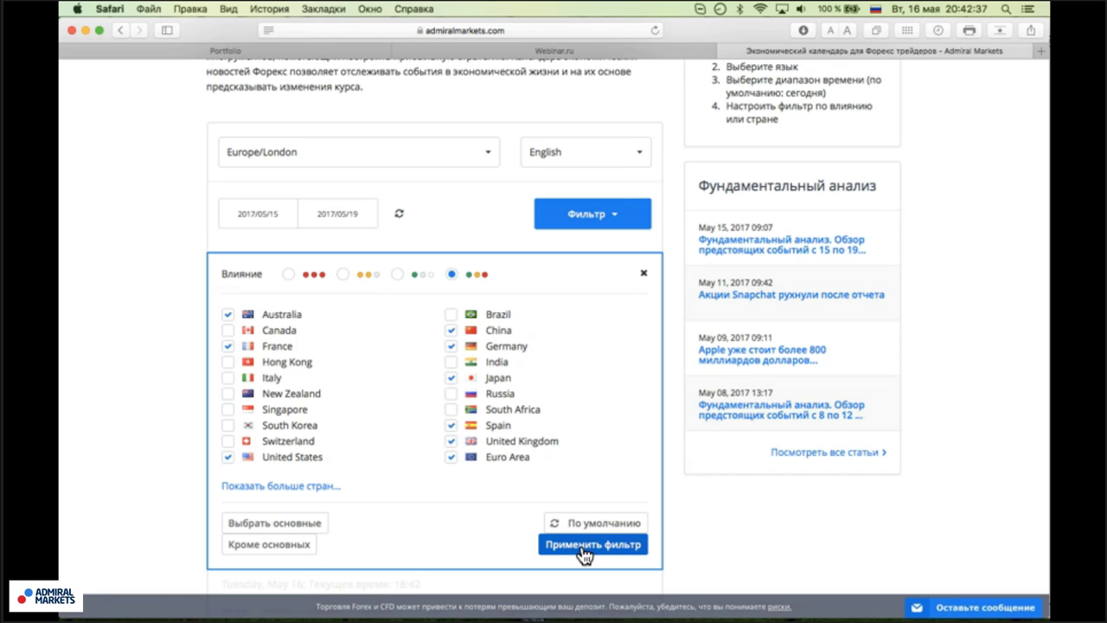
left_click(613, 158)
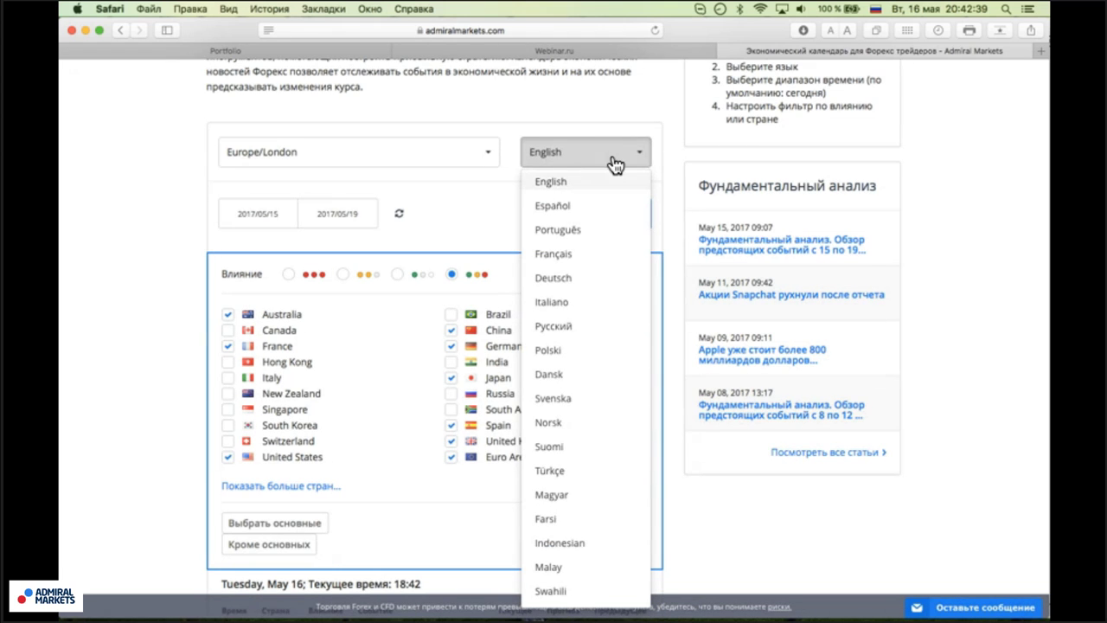
left_click(577, 327)
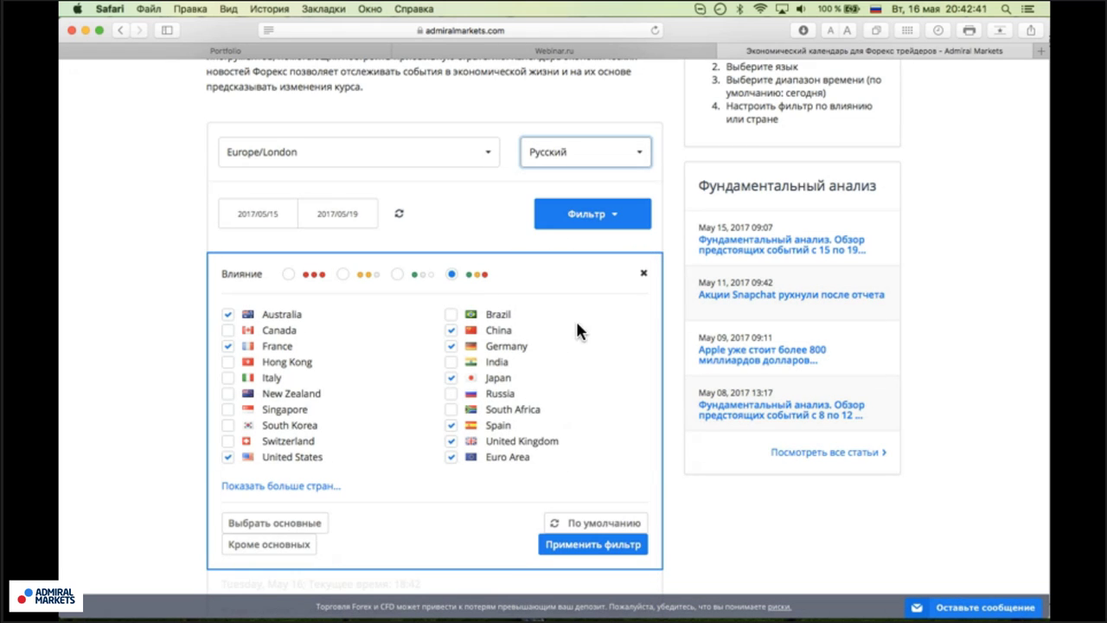
left_click(588, 546)
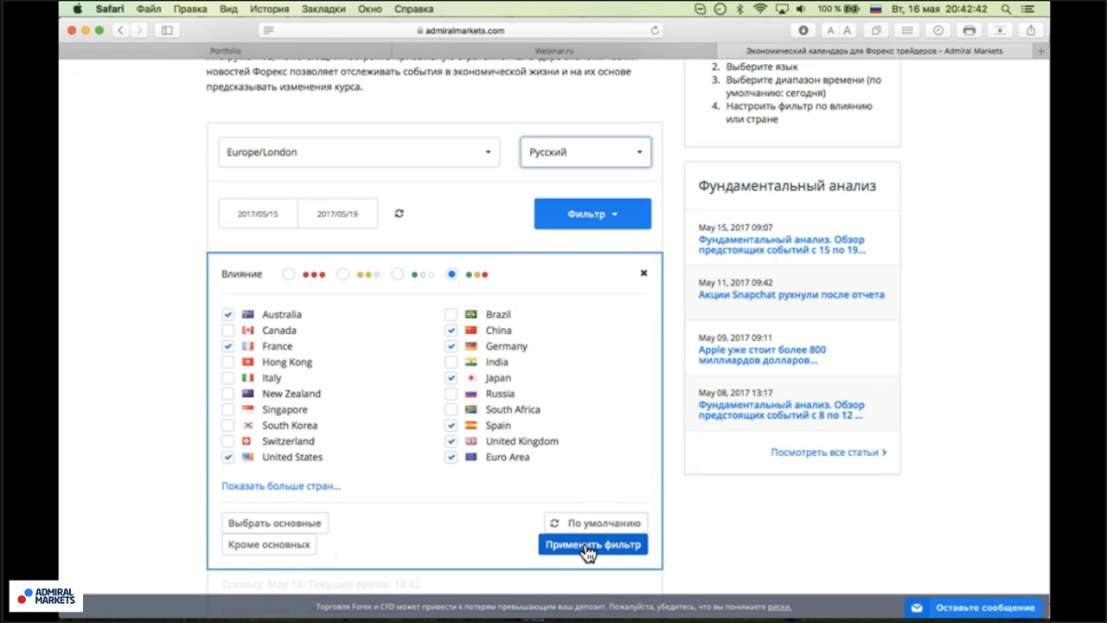
left_click(610, 154)
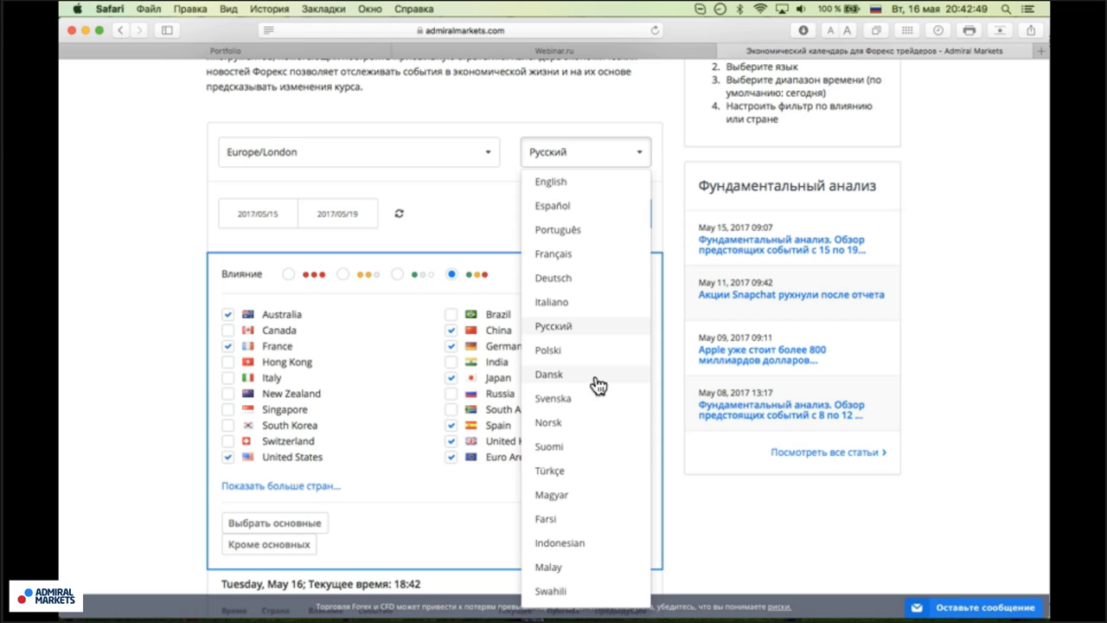
left_click(489, 219)
Step: Enlarge the calendar page to read the Tuesday, May 16 events and check the webinar chat
scroll(489, 219, "down", 3)
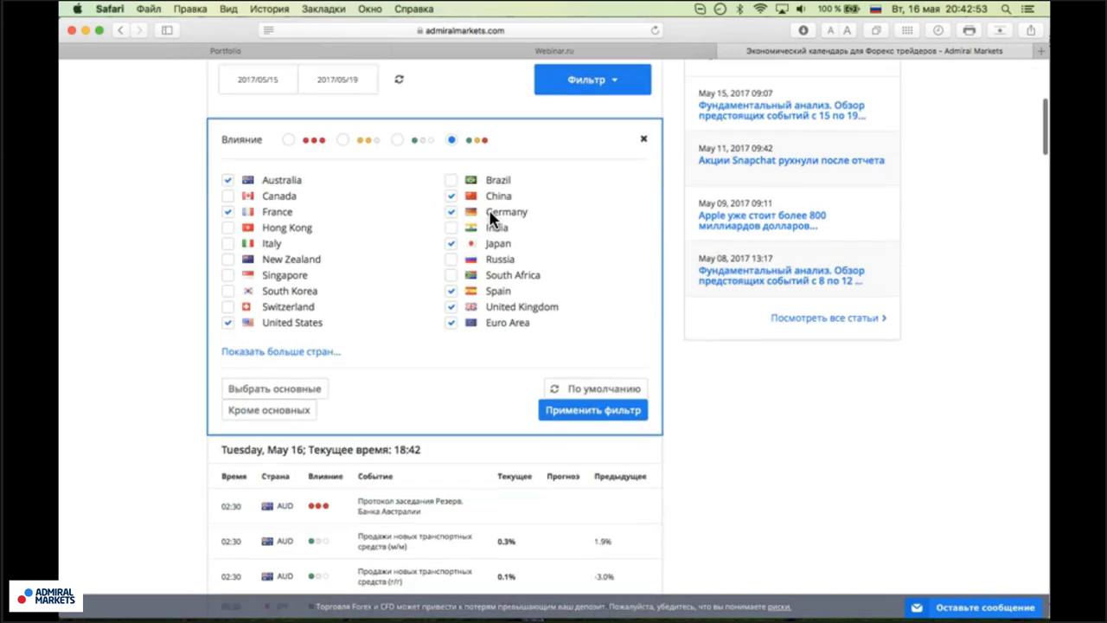
scroll(489, 220, "down", 4)
scroll(489, 220, "down", 1)
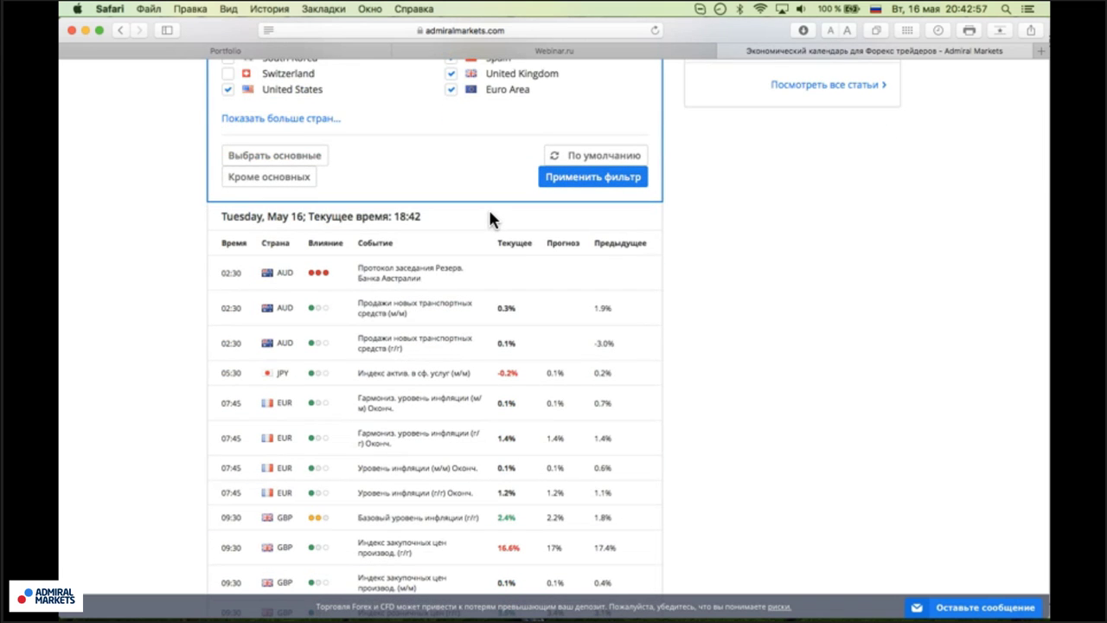
key("super+equal")
key("super+equal")
key("super+equal")
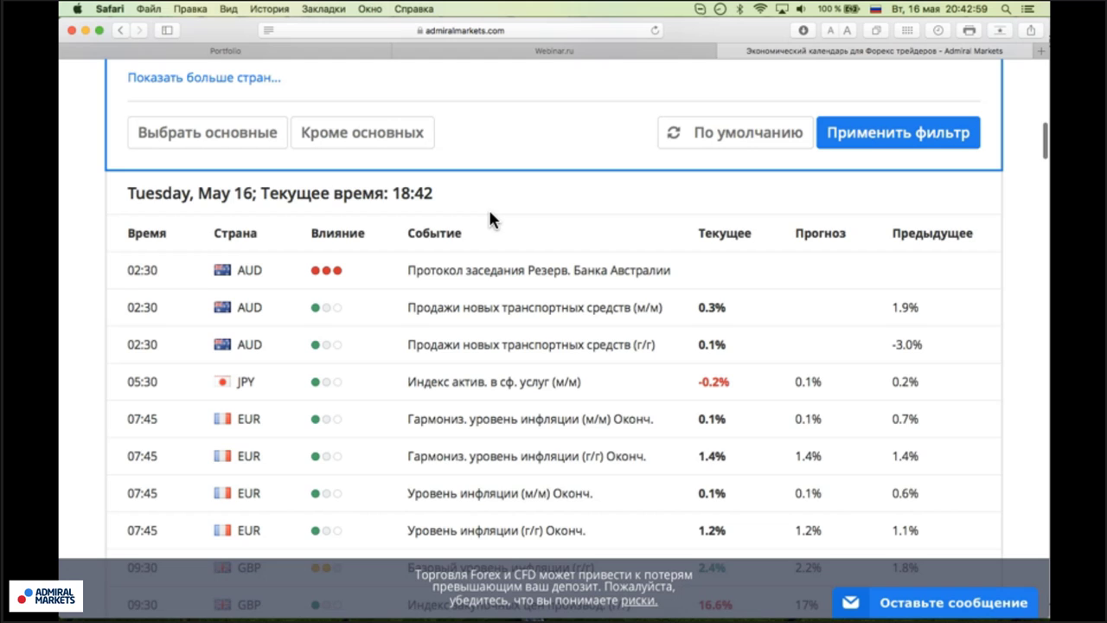
scroll(490, 220, "down", 1)
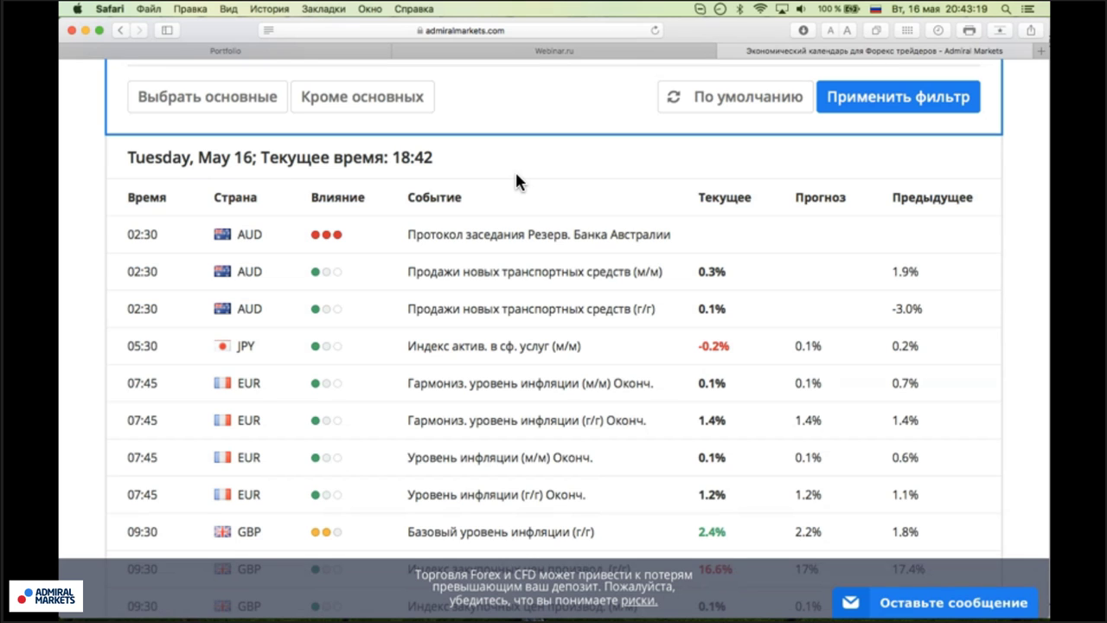
left_click(552, 52)
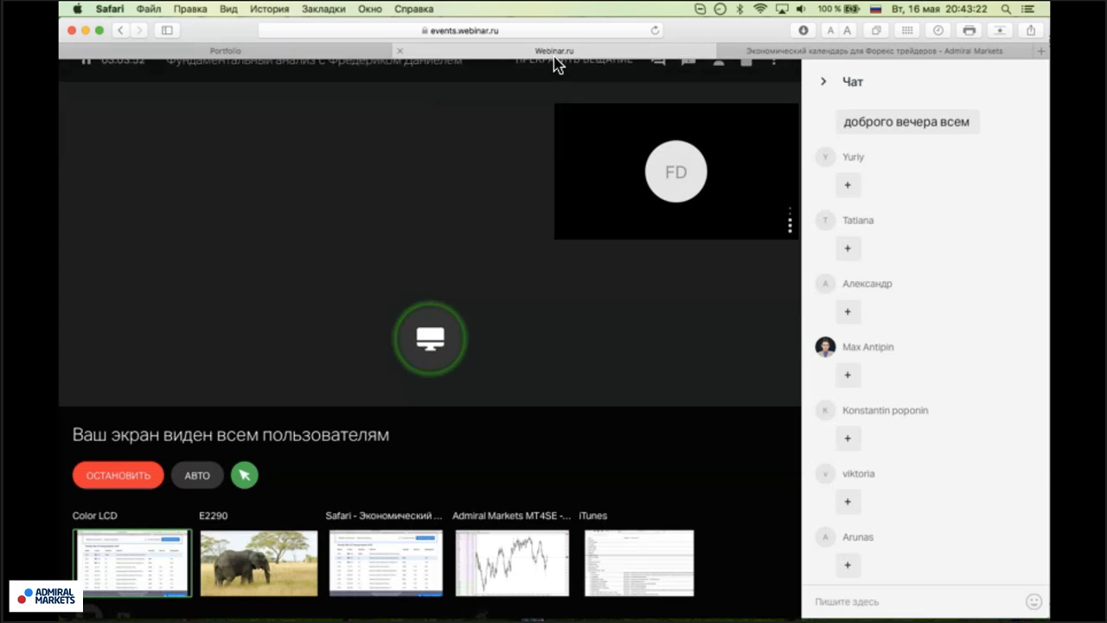
left_click(837, 52)
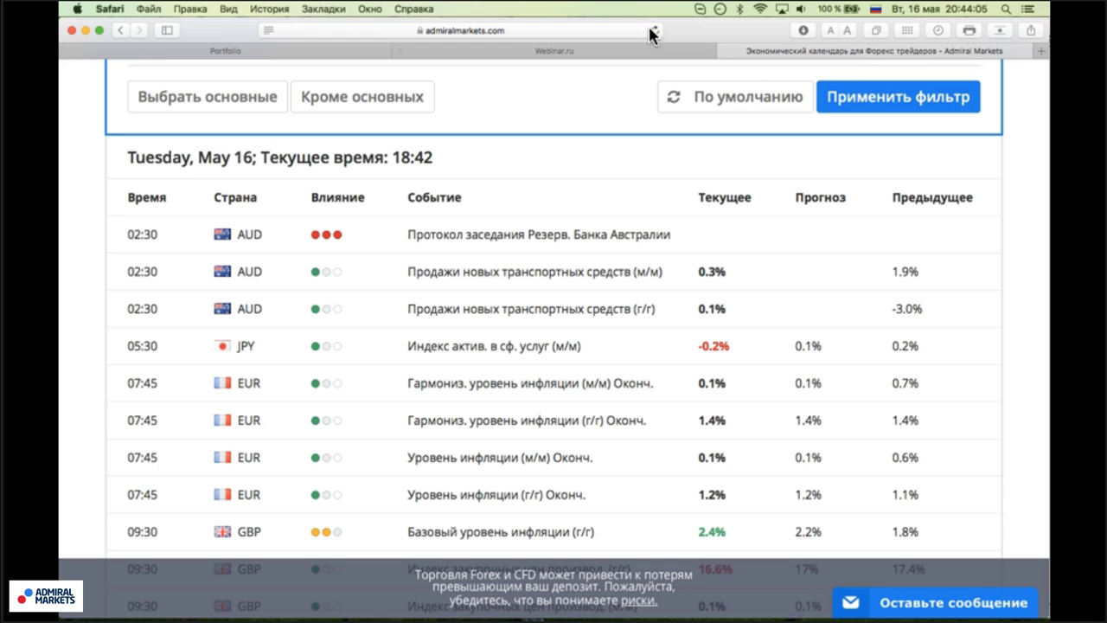
Step: Open the history chart of the 02:30 AUD event and examine the current, forecast and previous figures of the day's other events
left_click(559, 226)
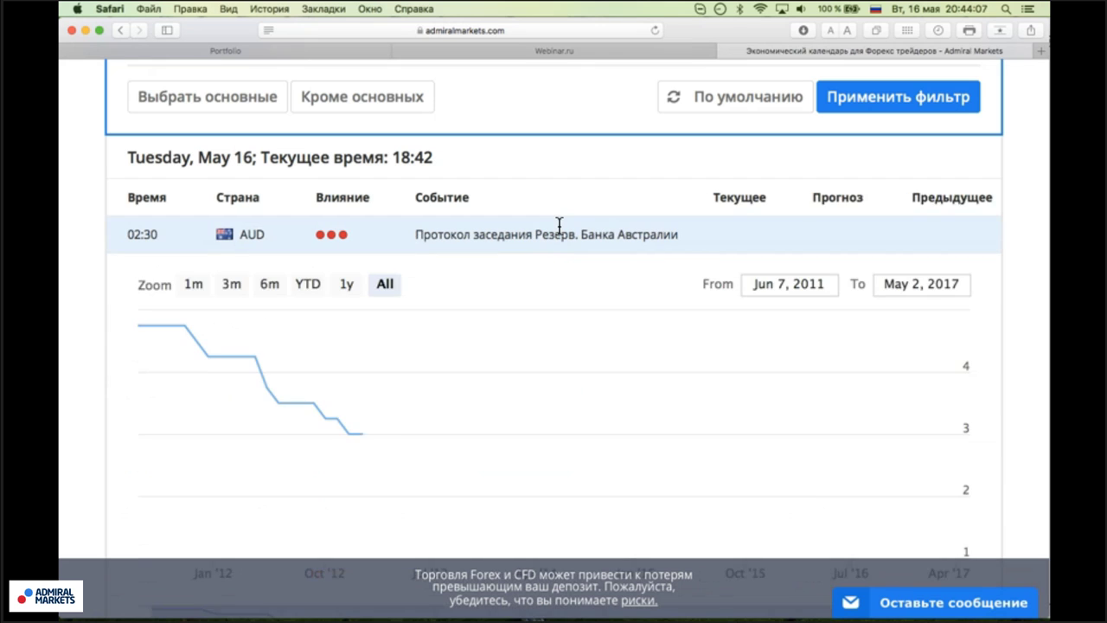
scroll(558, 225, "down", 2)
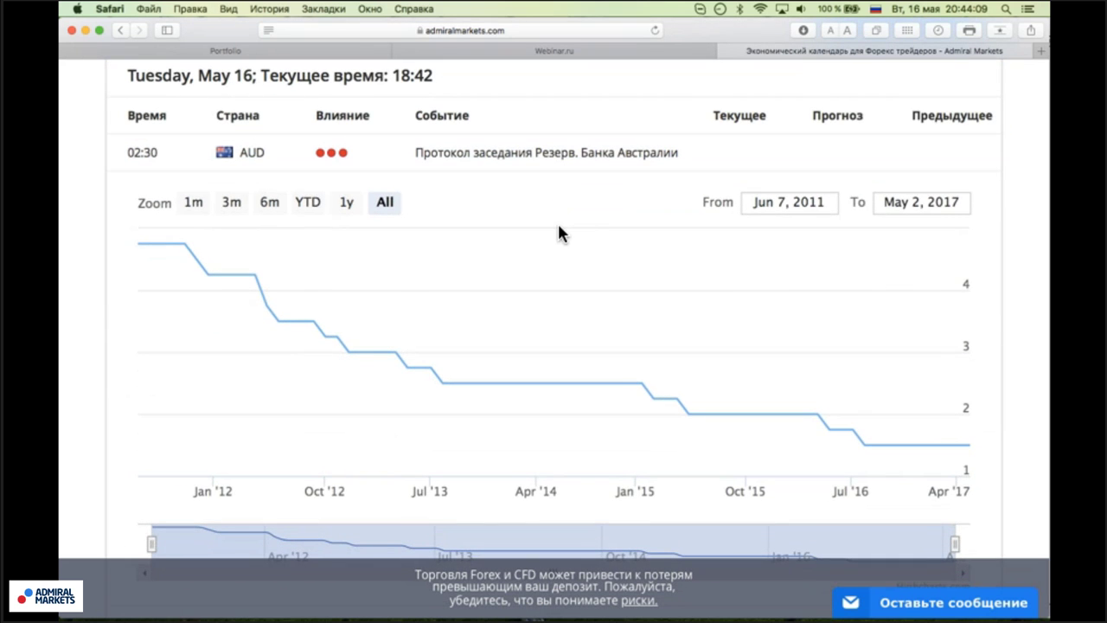
scroll(558, 226, "down", 8)
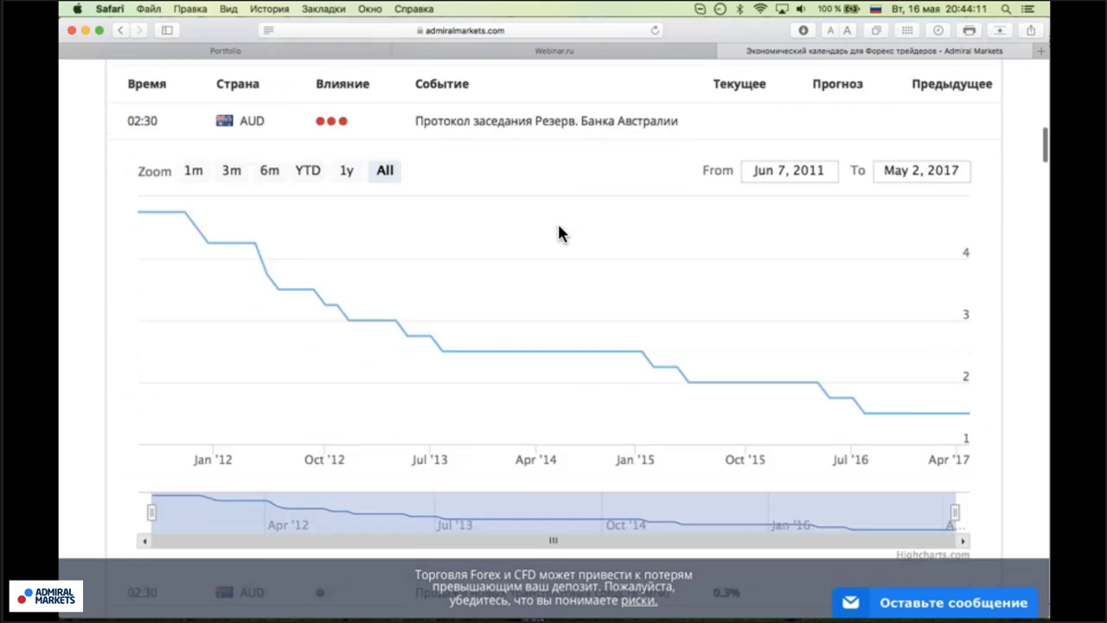
scroll(559, 226, "down", 4)
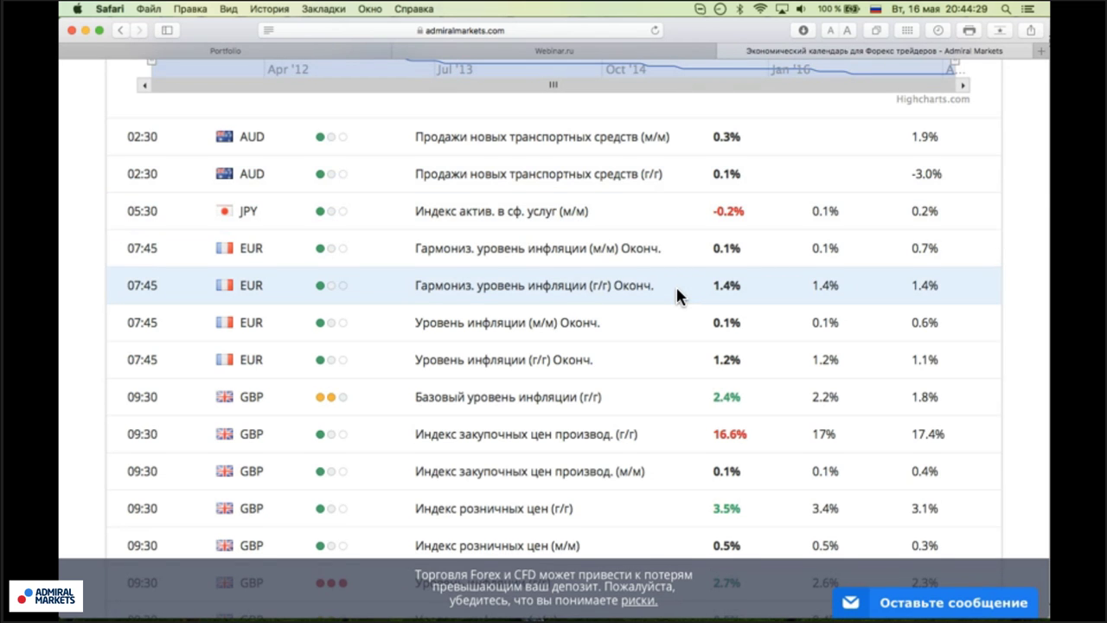
scroll(675, 285, "down", 1)
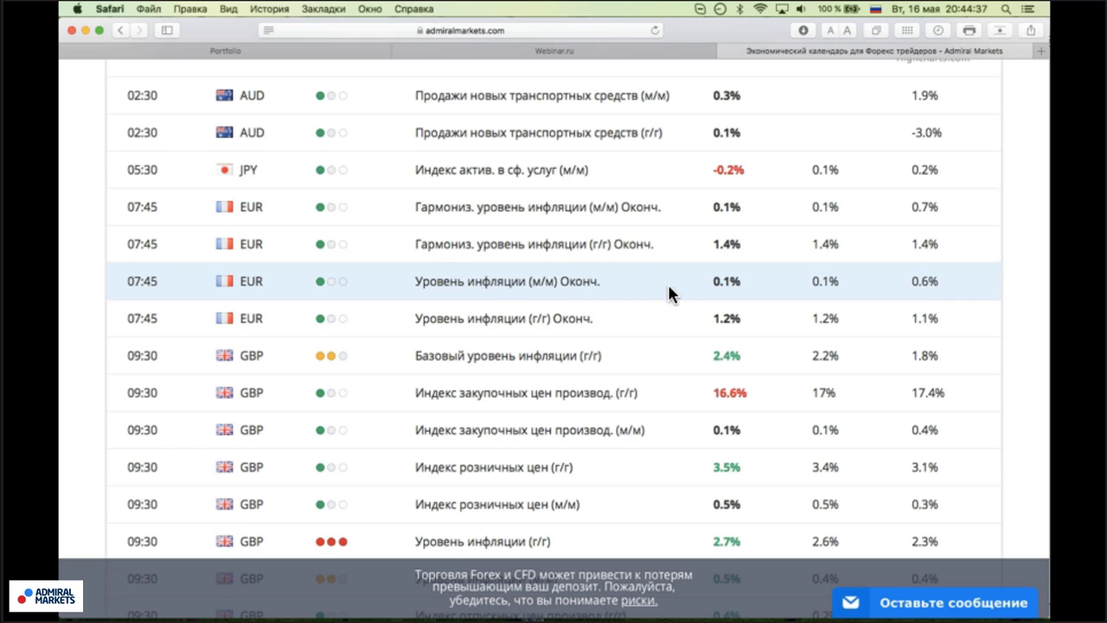
scroll(667, 288, "down", 1)
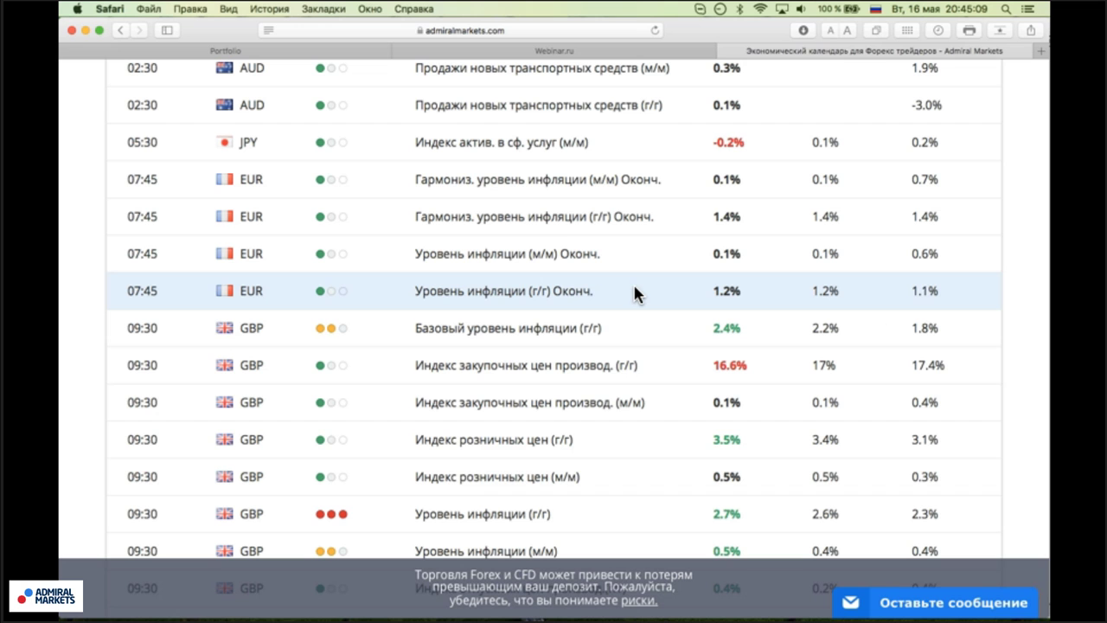
scroll(634, 290, "down", 3)
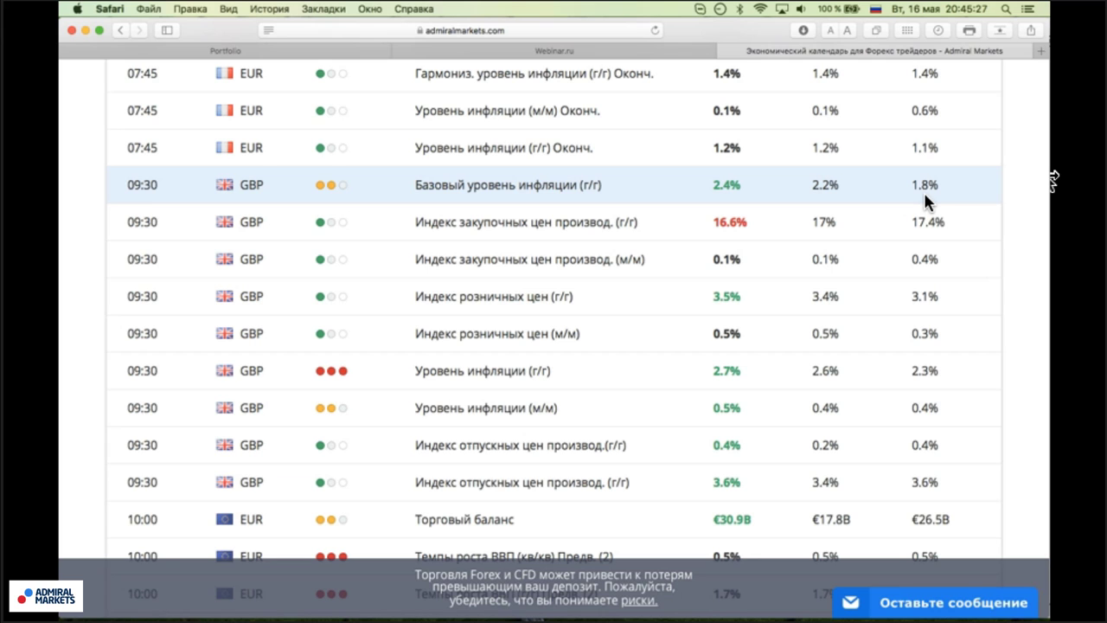
Step: Check the webinar chat, and switch to Admiral Markets MT4SE to show the GBPUSD daily chart
left_click(576, 53)
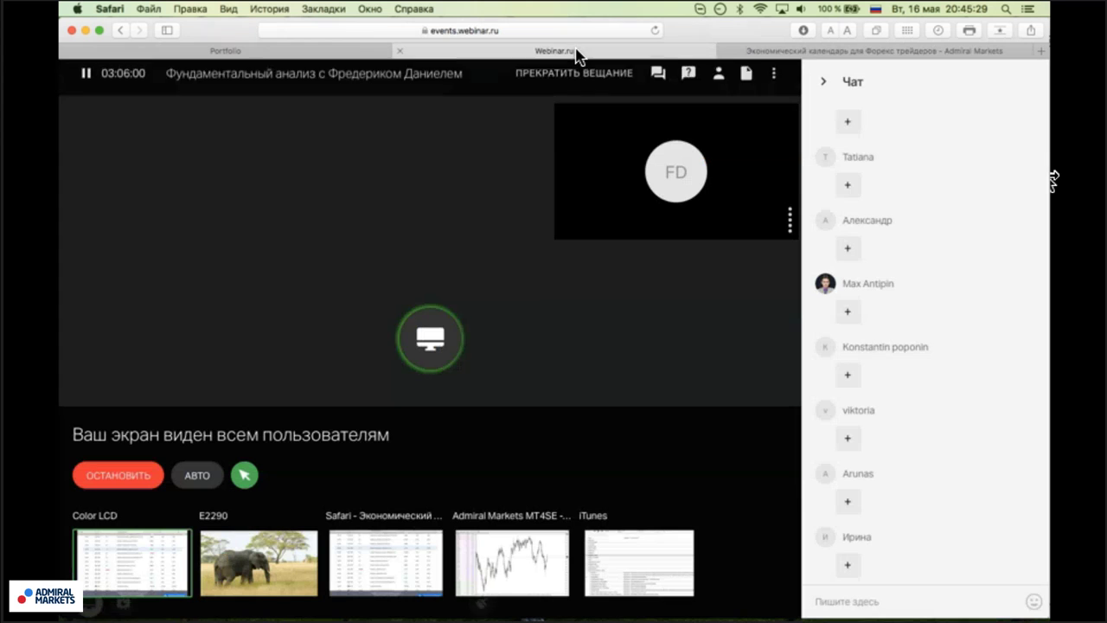
left_click(812, 54)
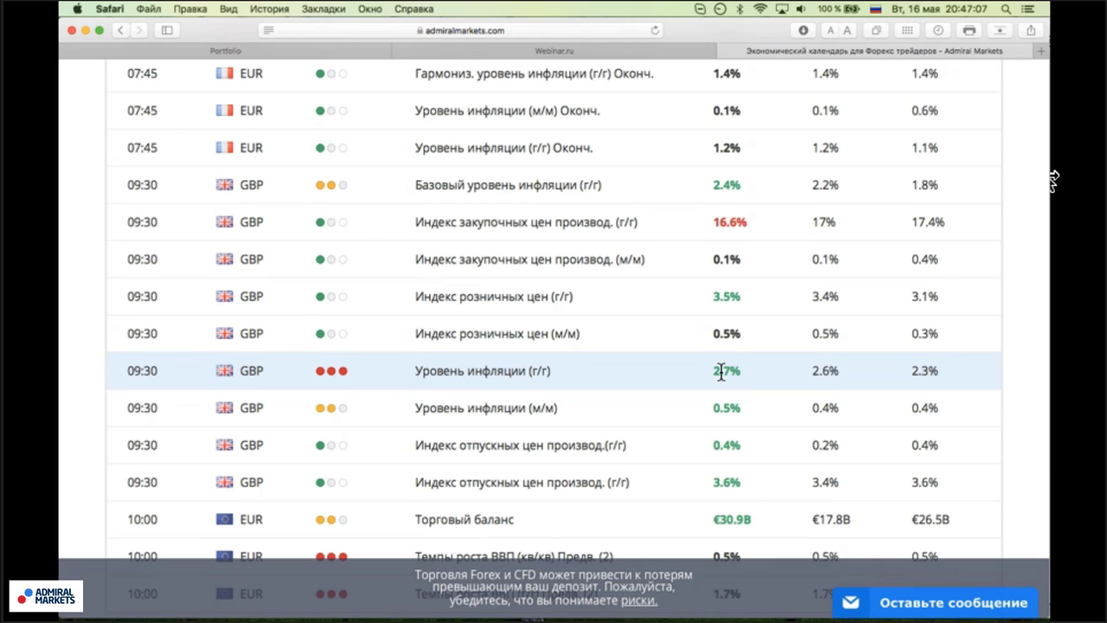
mouse_move(697, 605)
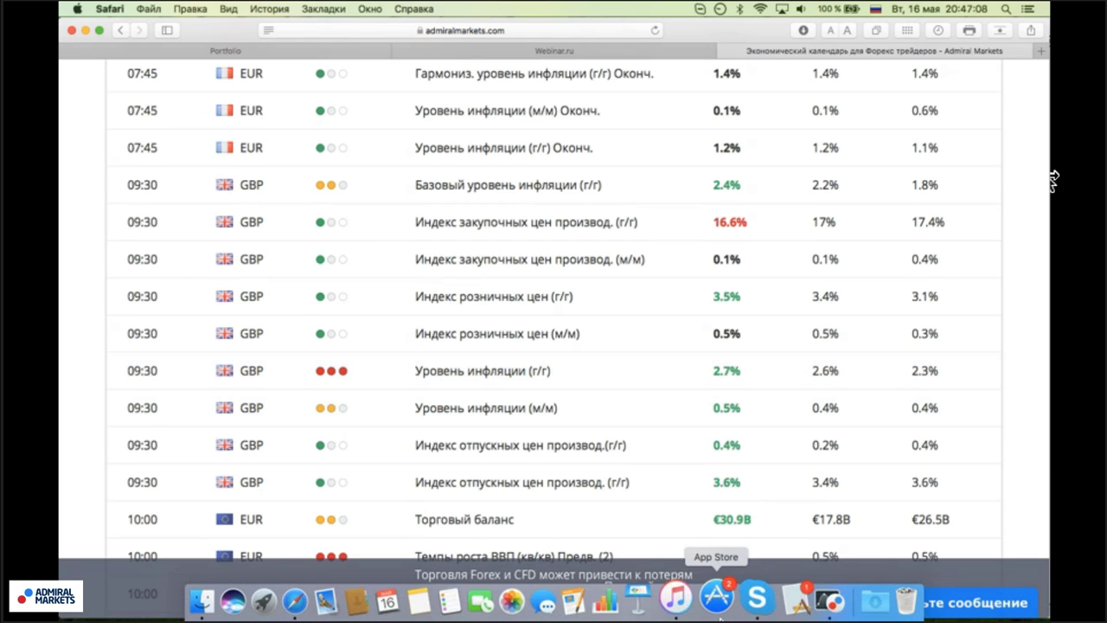
left_click(813, 597)
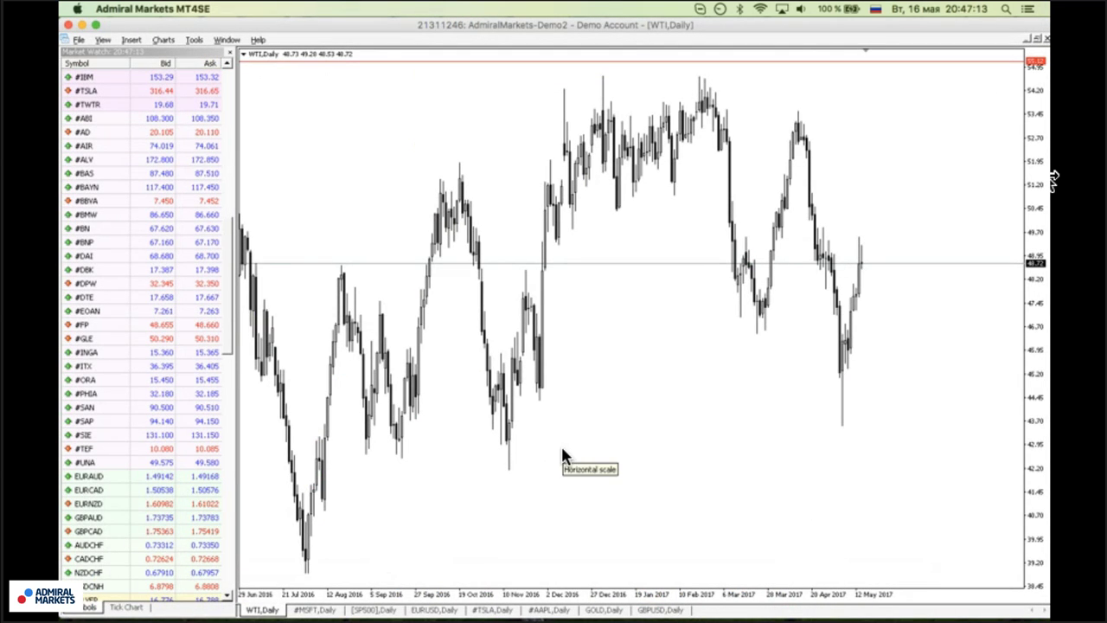
left_click(660, 609)
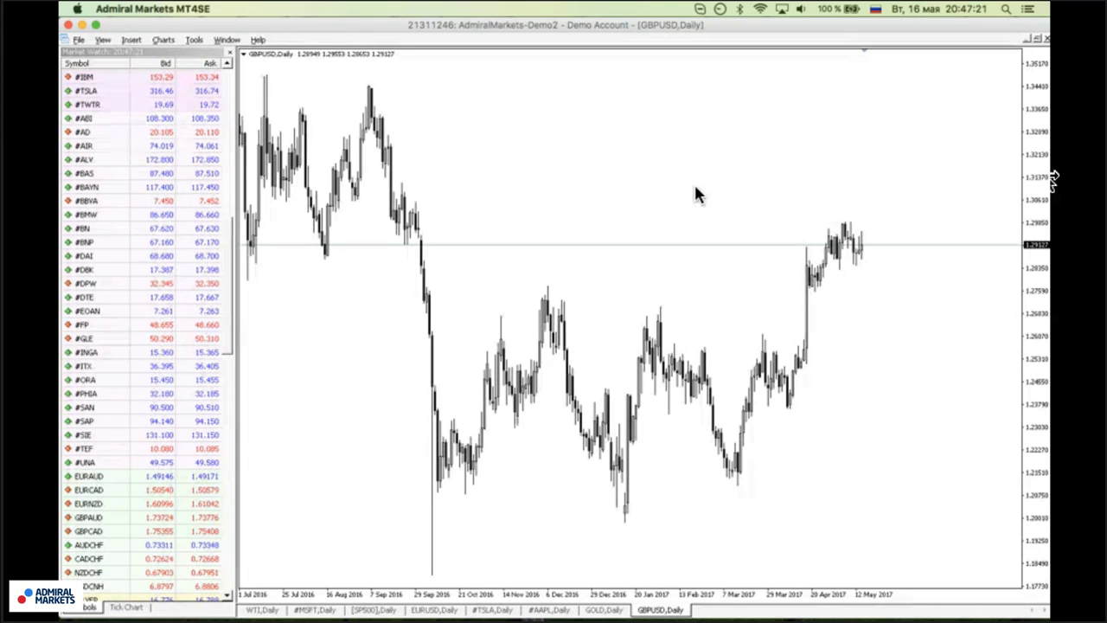
Step: Return to the Webinar.ru page in Safari and share the Admiral Markets MT4SE window with the attendees
mouse_move(340, 616)
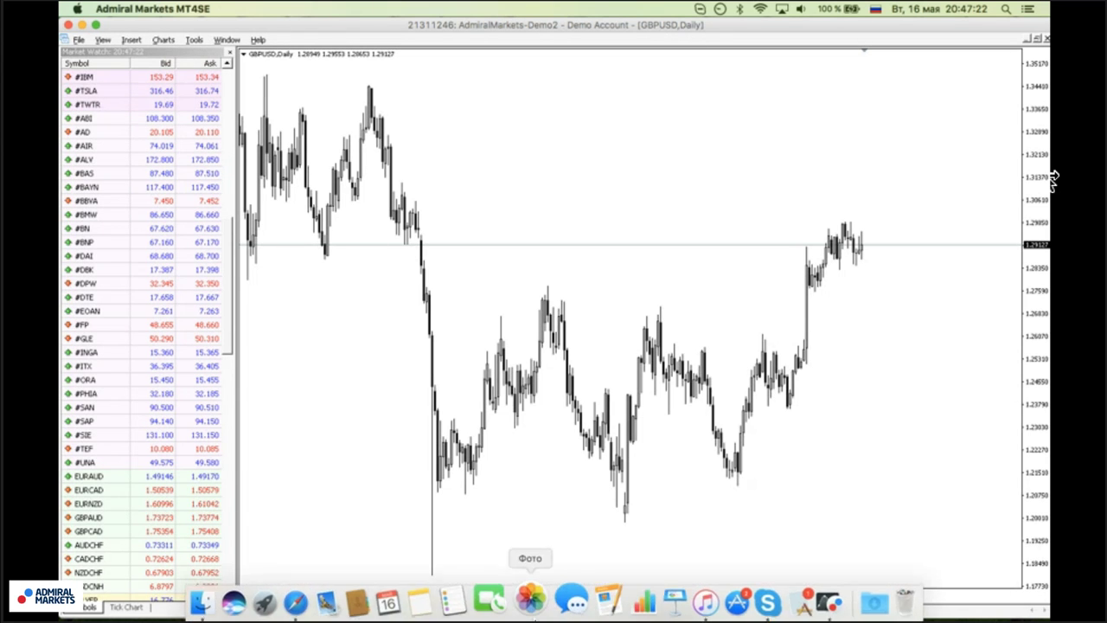
left_click(307, 601)
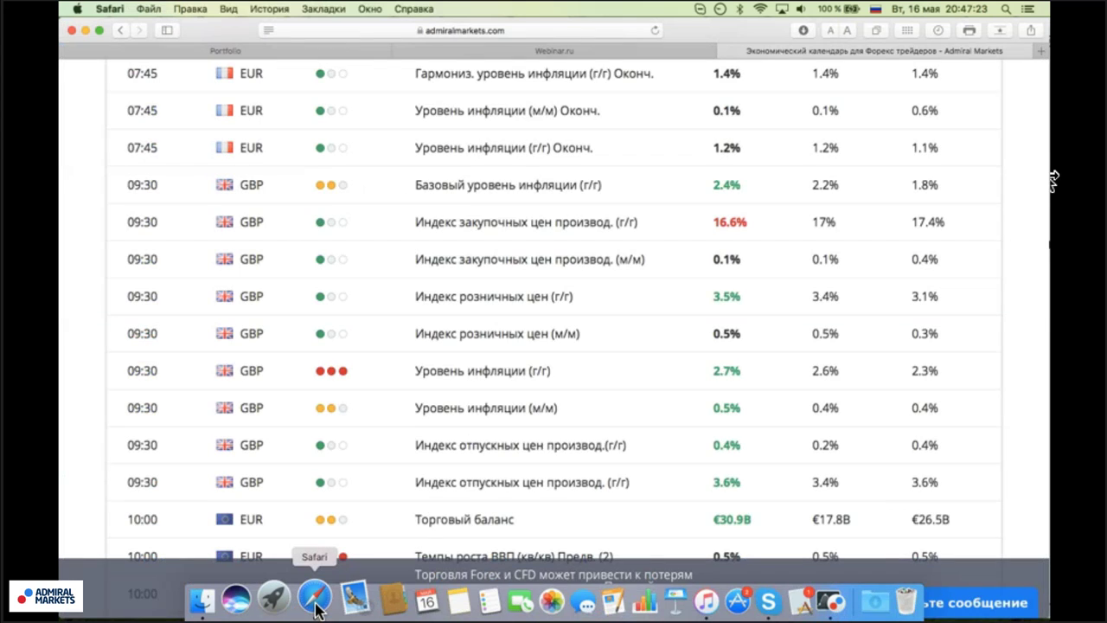
left_click(485, 50)
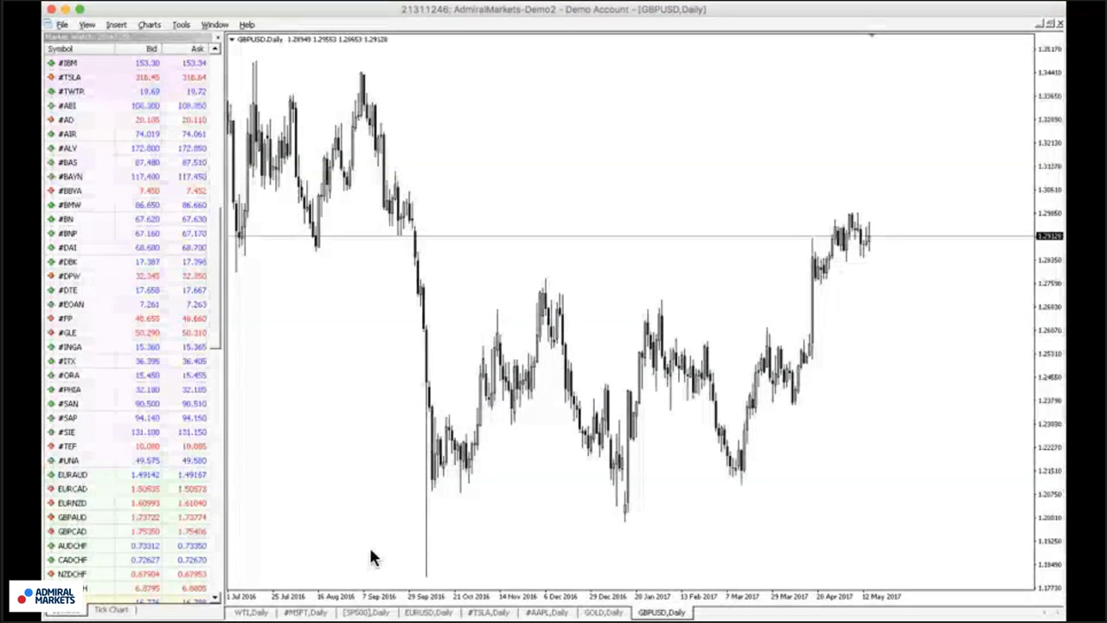
Step: Hide the Market Watch list and compress the GBPUSD daily chart to show price history back to May 2016
left_click(219, 39)
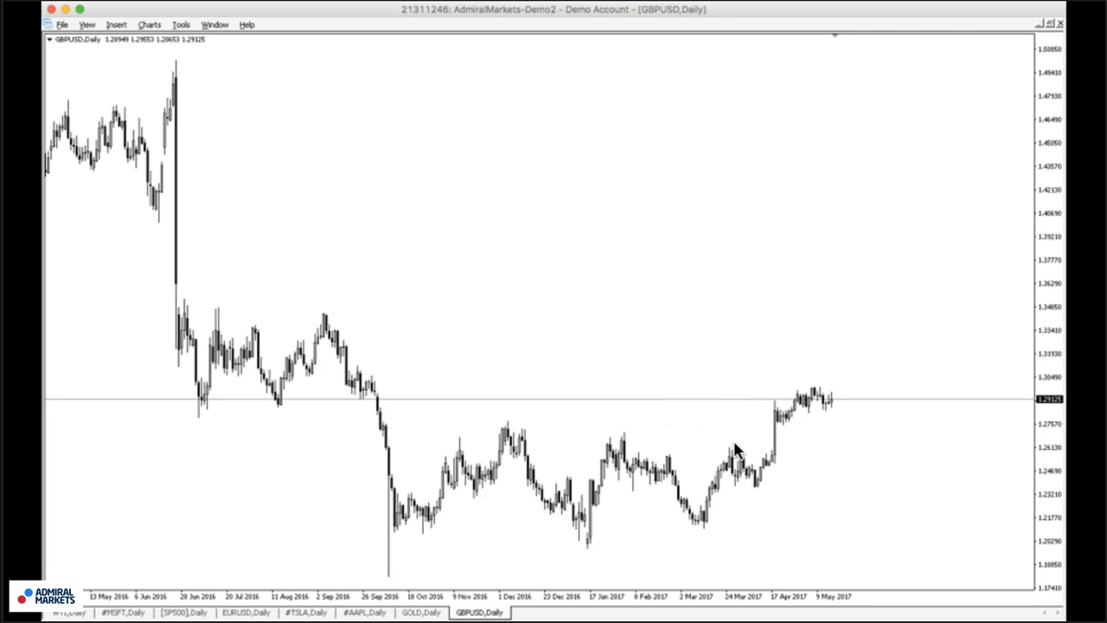
type("h1")
key("Return")
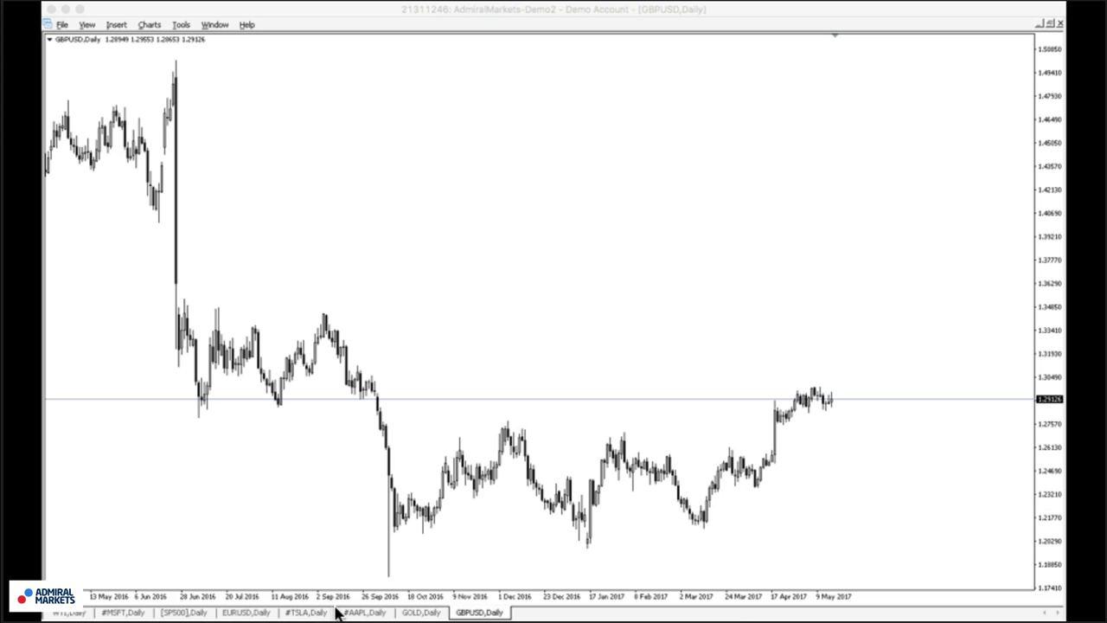
left_click(817, 615)
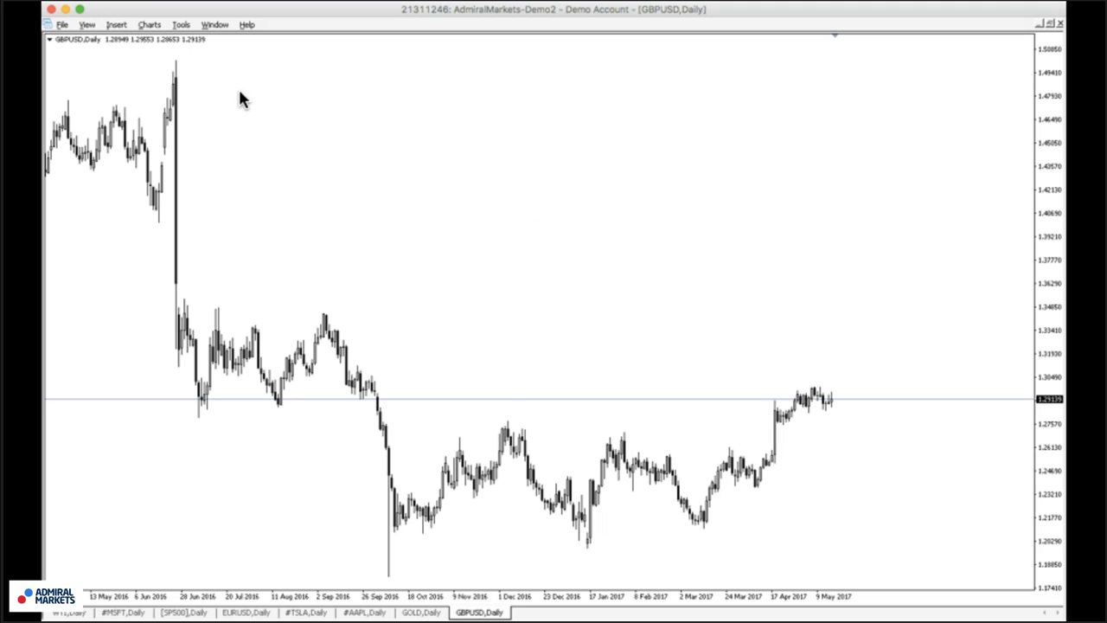
Step: Draw a rising trend line from the October 2016 low along the lows and a falling one from the December 2016 high along the highs
mouse_move(389, 573)
left_mouse_down()
mouse_move(564, 577)
mouse_move(813, 482)
mouse_move(1057, 489)
mouse_move(1063, 477)
mouse_move(1031, 465)
mouse_move(1027, 478)
left_mouse_up()
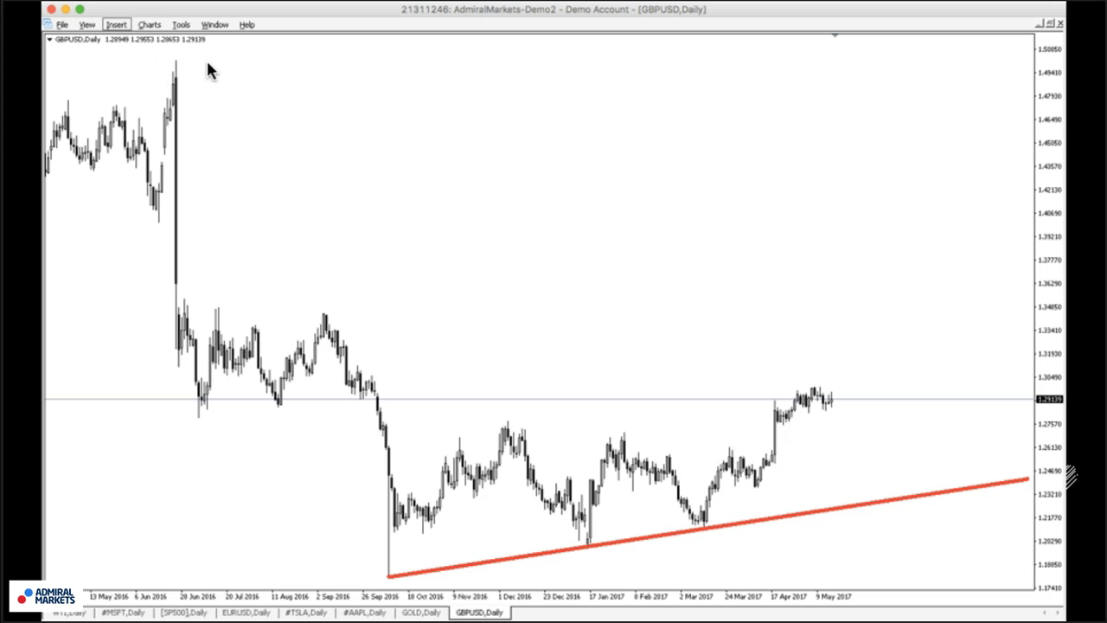
key("alt+t")
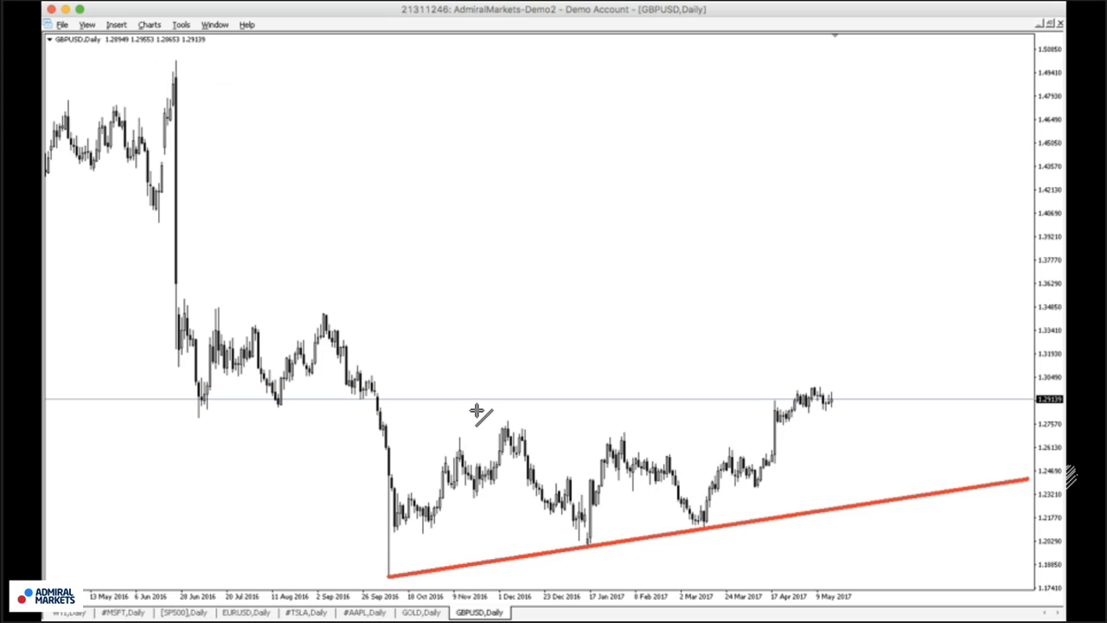
mouse_move(508, 421)
left_mouse_down()
mouse_move(790, 476)
mouse_move(981, 478)
left_mouse_up()
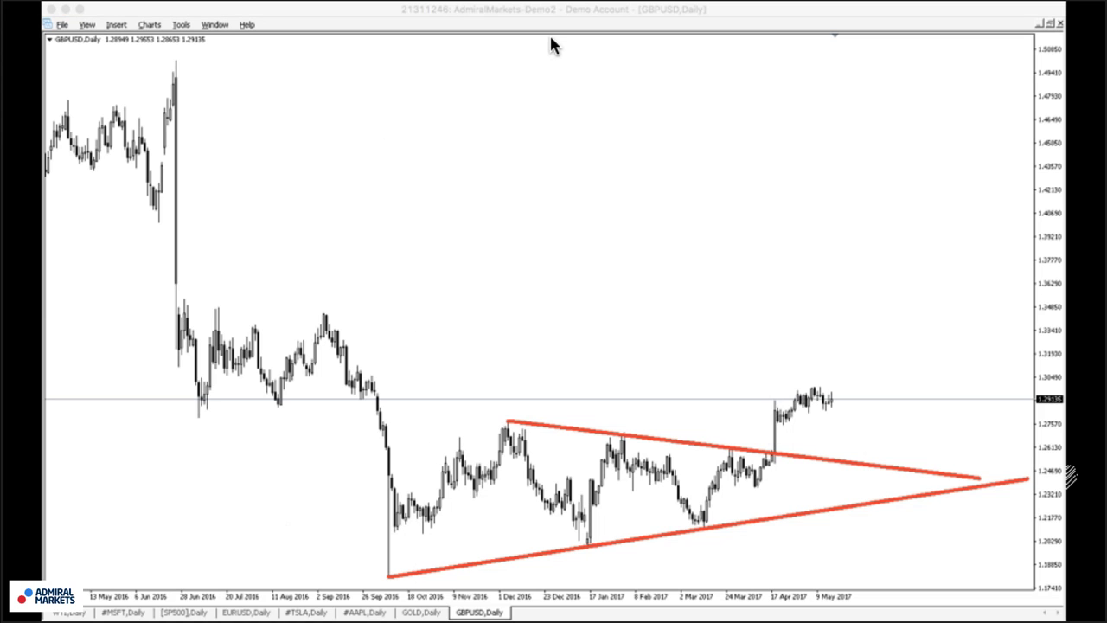
left_click(616, 79)
left_click(537, 243)
left_click(815, 611)
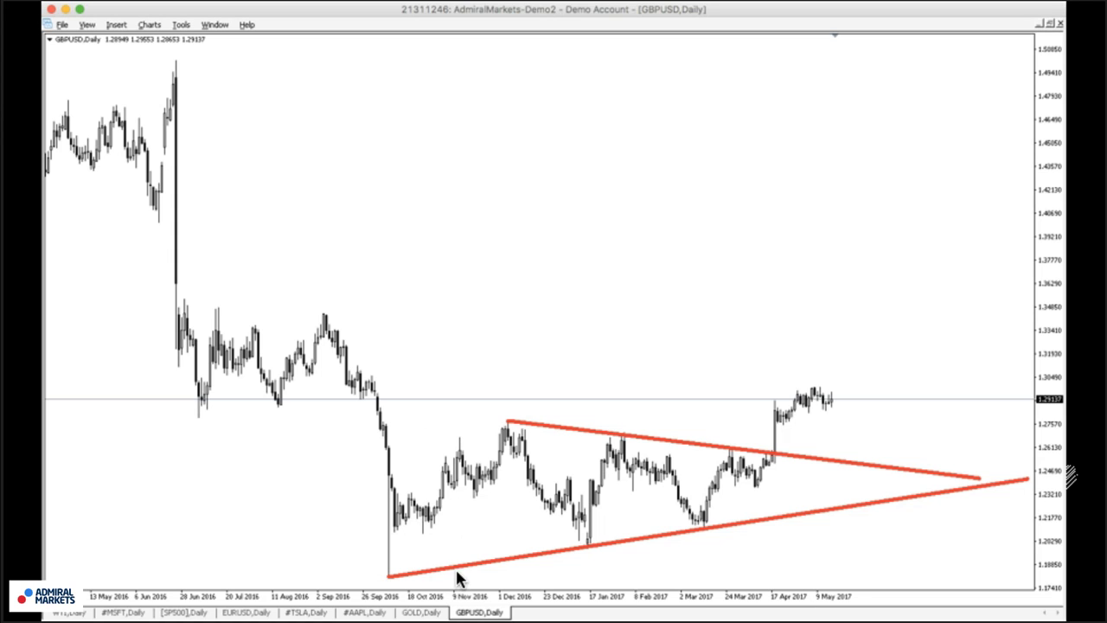
Step: Switch to the Webinar.ru page in Safari and share the Safari window instead of the trading terminal
left_click(169, 612)
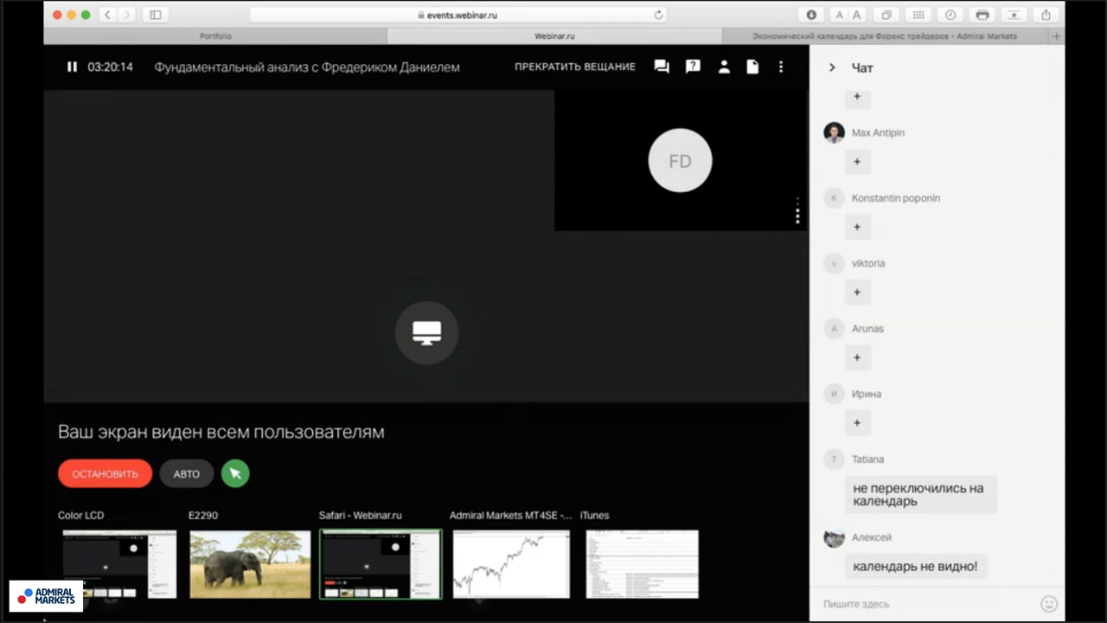
Step: Show the economic calendar page to the attendees and examine the US data releases for Tuesday, May 16
left_click(805, 37)
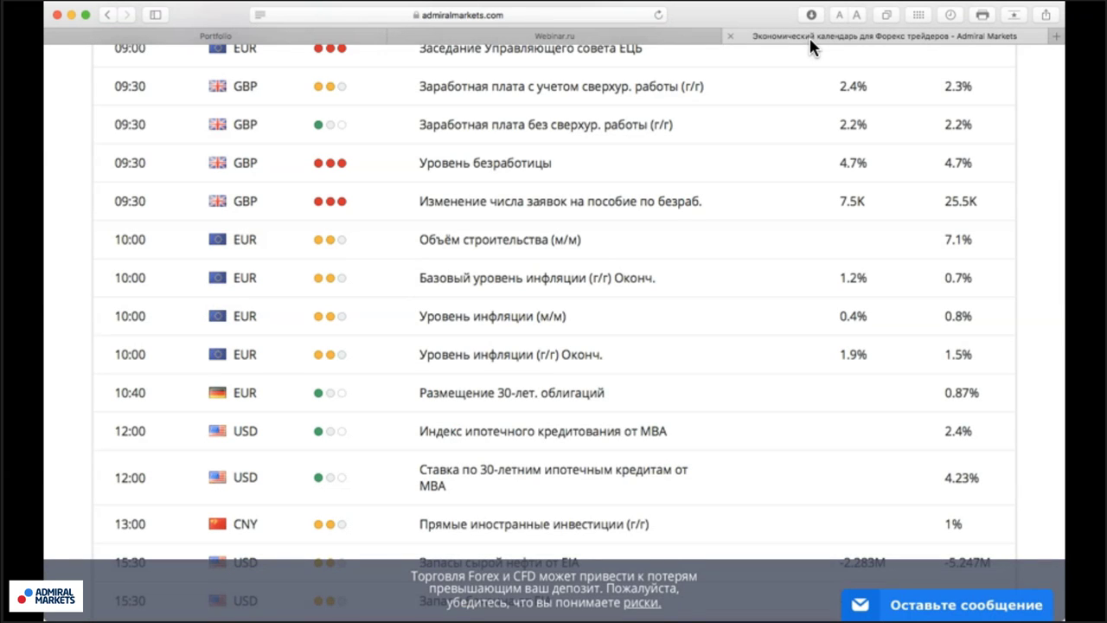
left_click(542, 38)
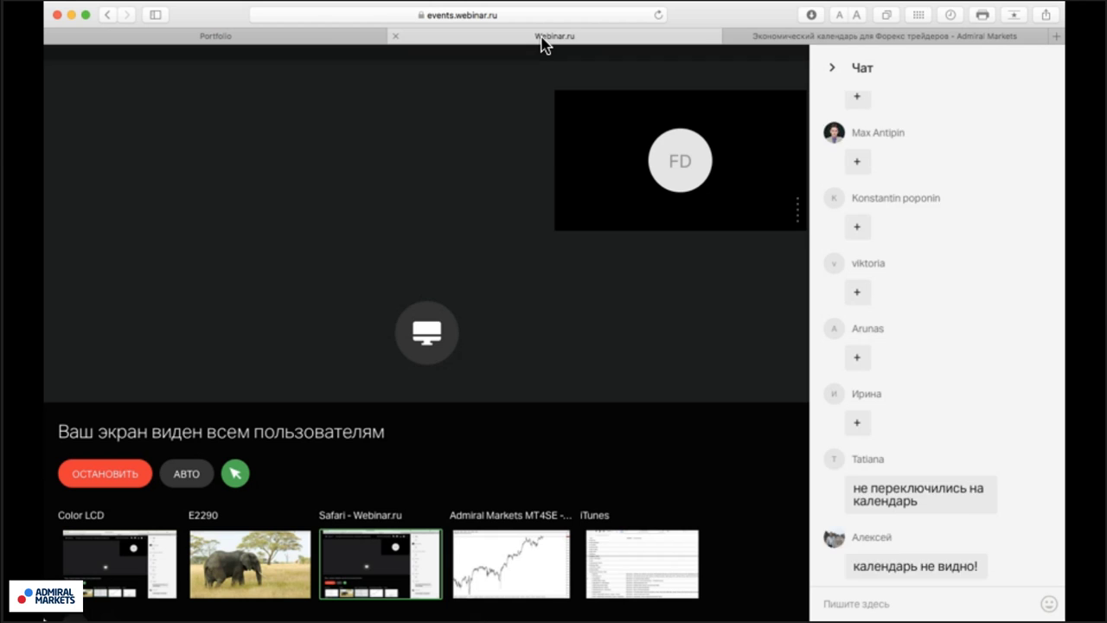
left_click(798, 37)
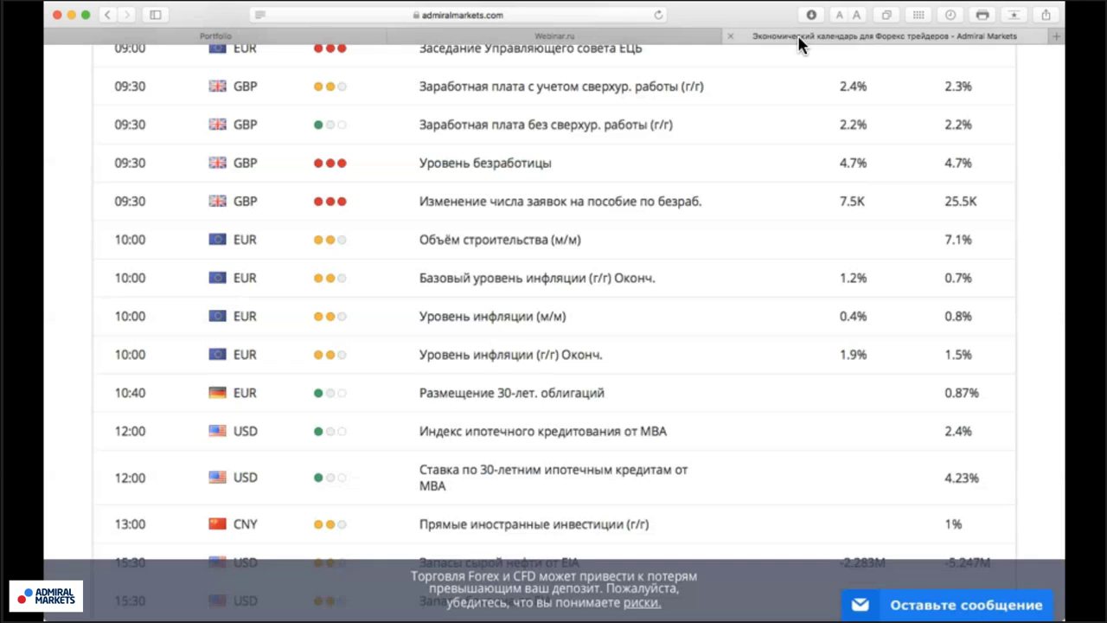
scroll(622, 198, "up", 15)
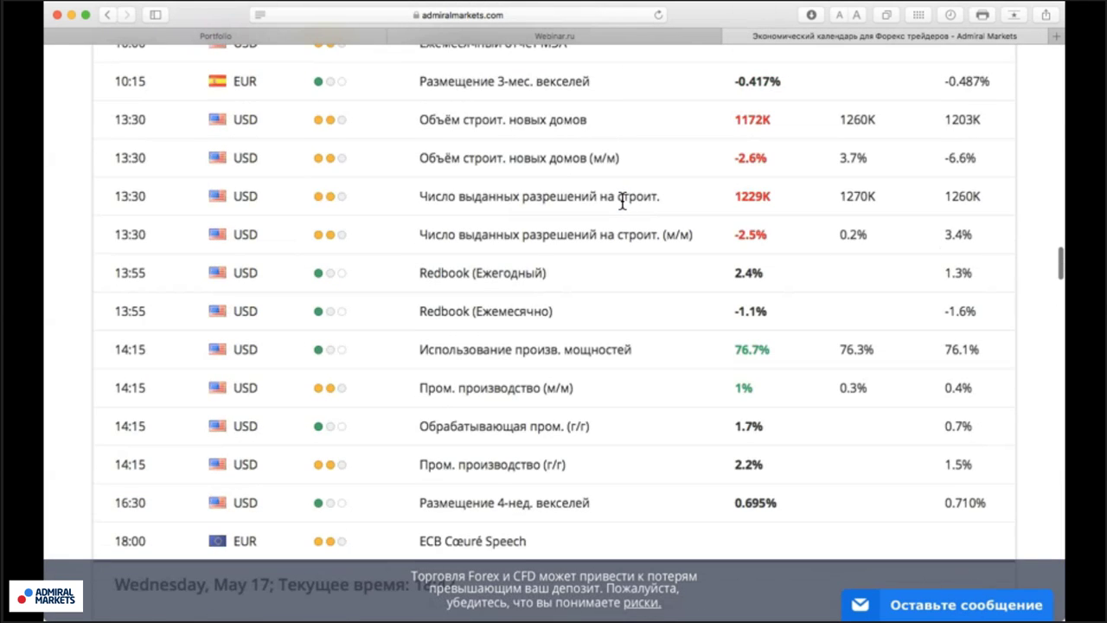
scroll(622, 203, "up", 3)
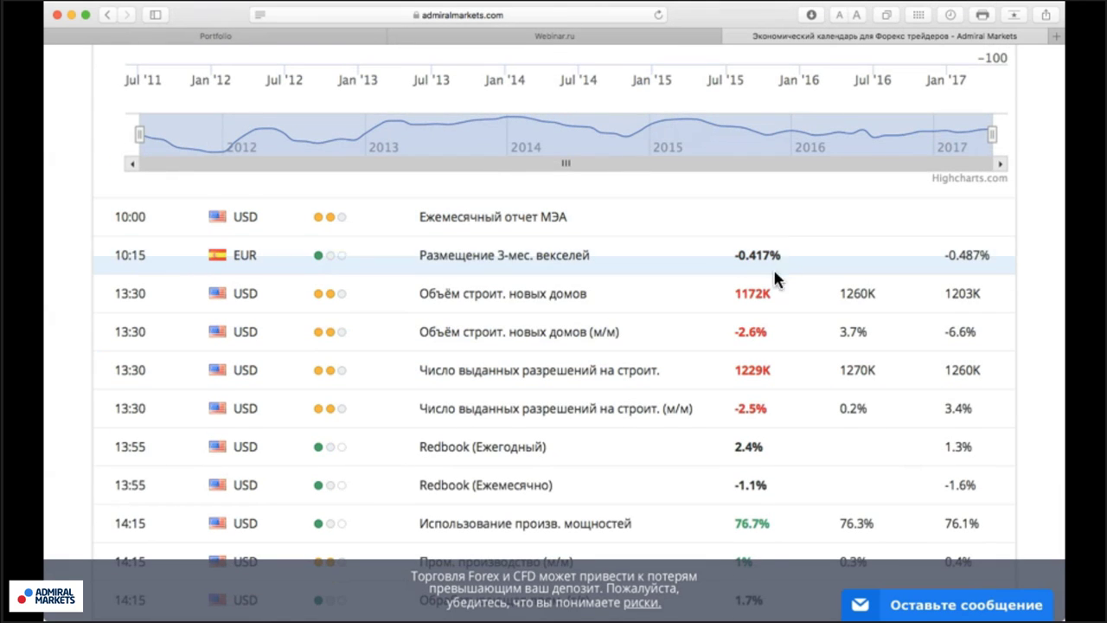
scroll(782, 251, "down", 2)
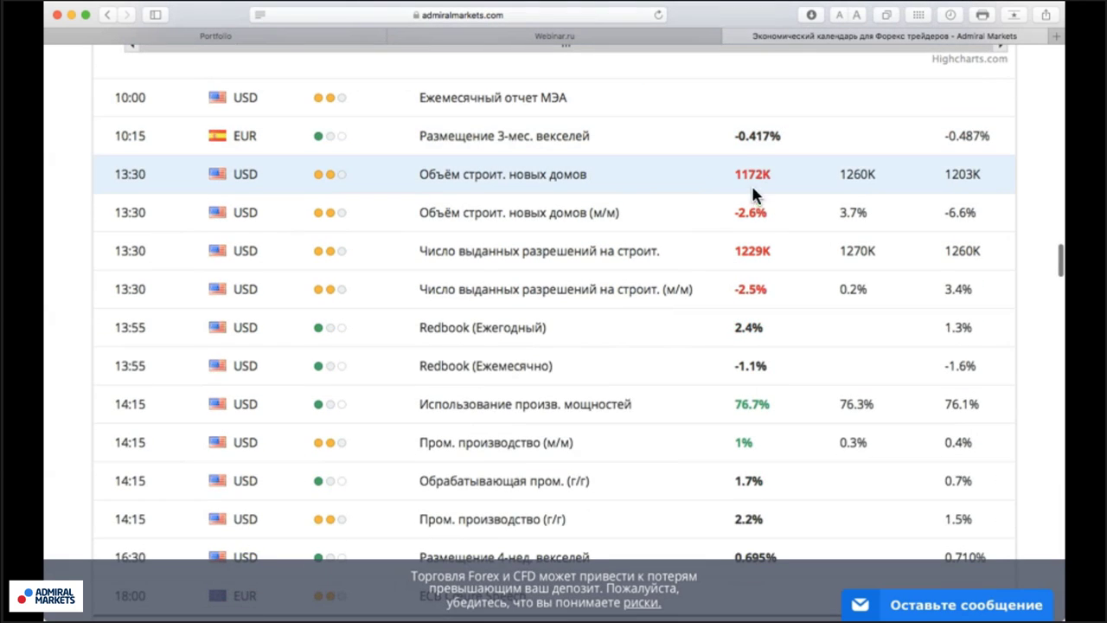
scroll(687, 368, "down", 3)
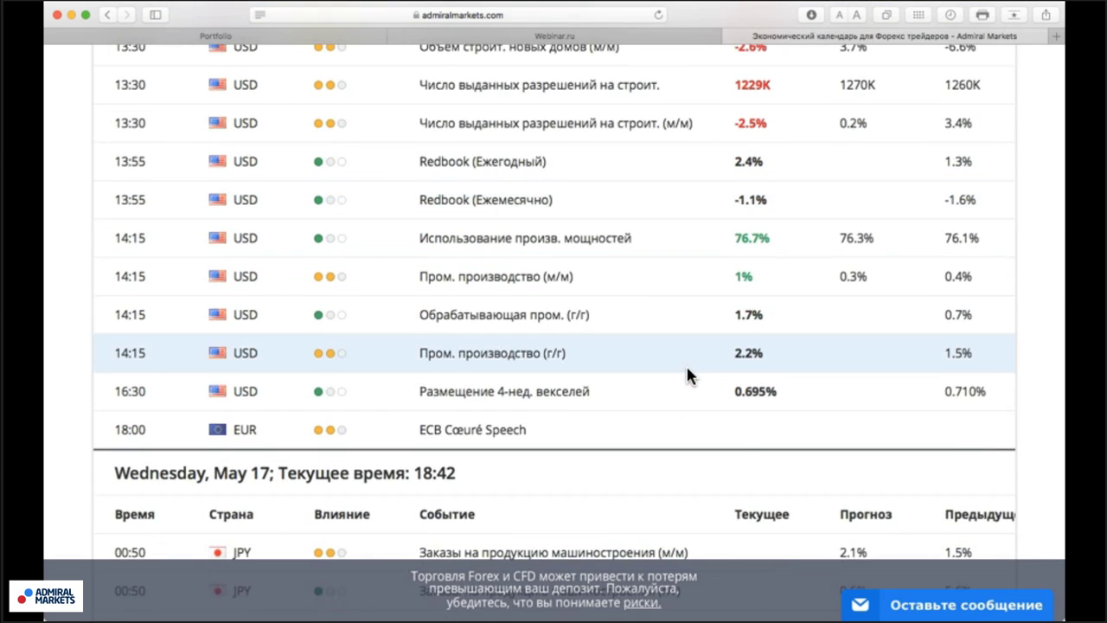
Step: Examine the Wednesday, May 17 calendar events, focusing on the 09:30 GBP unemployment rate and claimant count releases
scroll(687, 370, "down", 2)
scroll(719, 437, "down", 3)
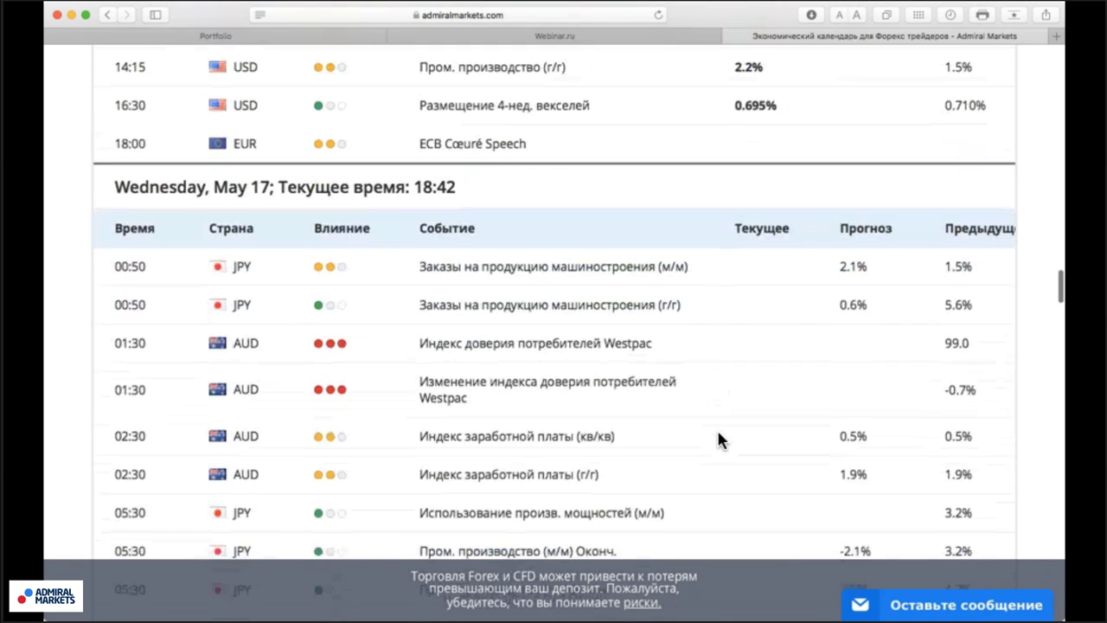
scroll(533, 447, "down", 5)
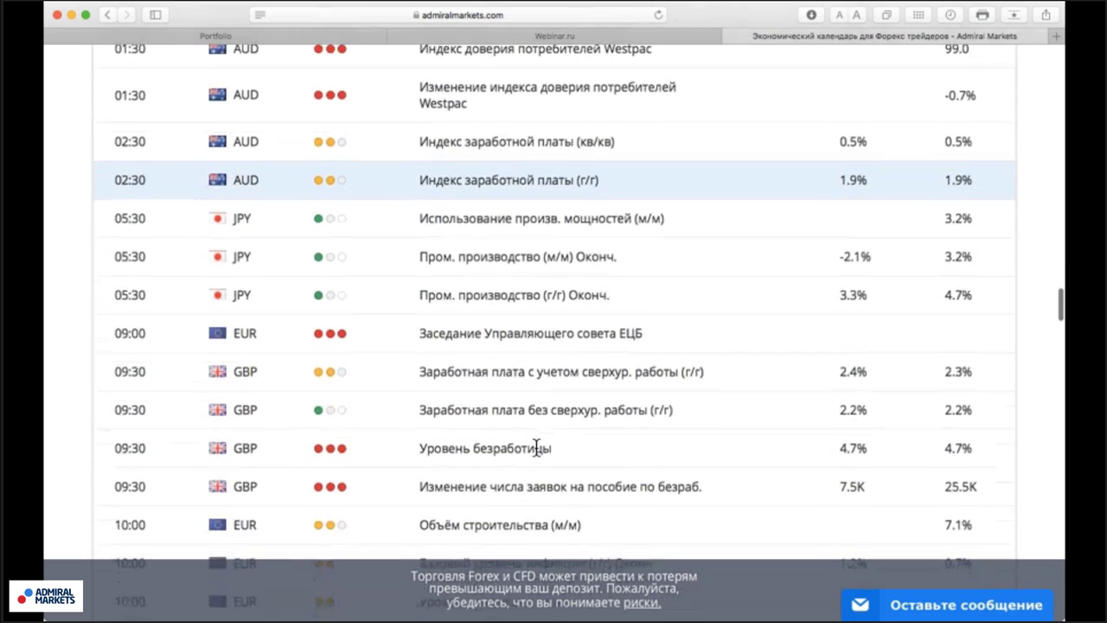
scroll(537, 447, "down", 2)
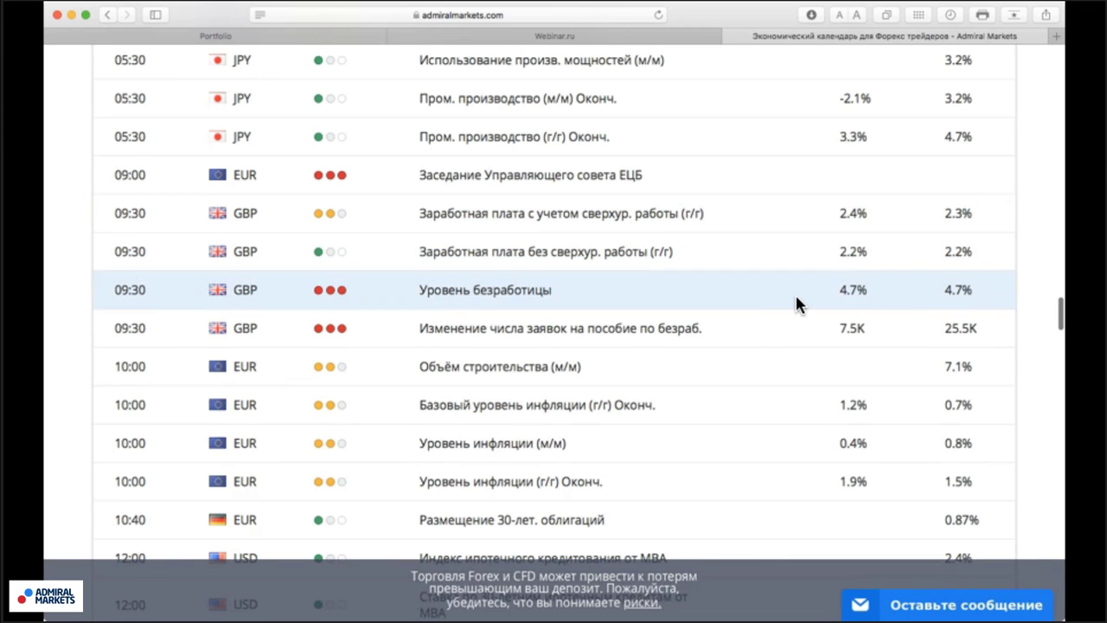
scroll(796, 299, "down", 2)
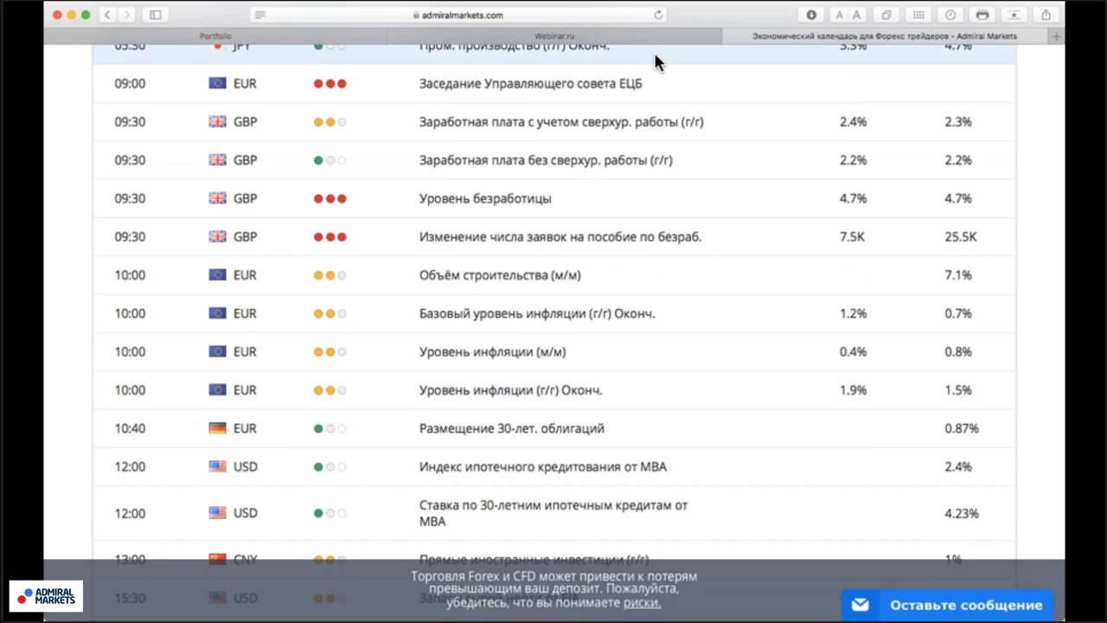
Step: Check the webinar chat, return to the economic calendar and read the remaining EUR and USD events for Wednesday, May 17
left_click(643, 38)
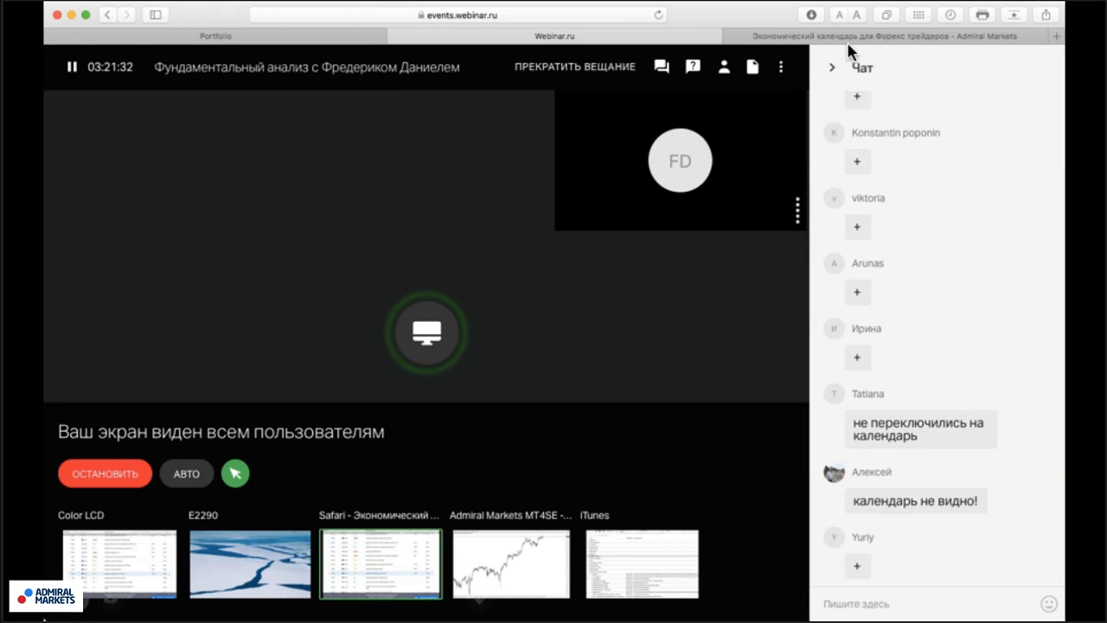
left_click(871, 39)
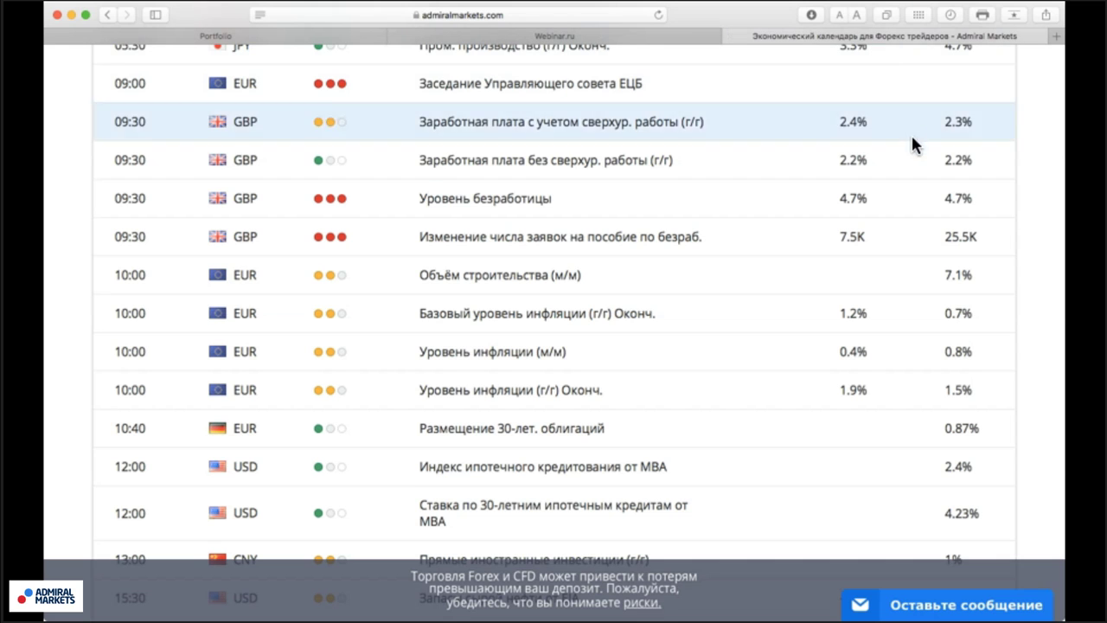
scroll(988, 314, "down", 2)
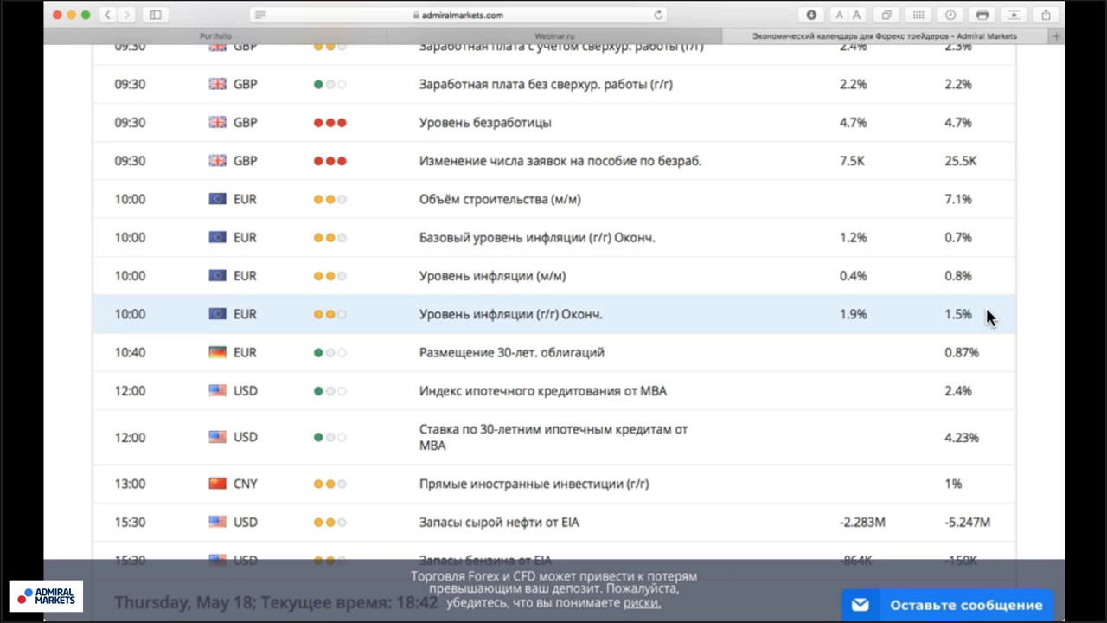
scroll(986, 311, "down", 3)
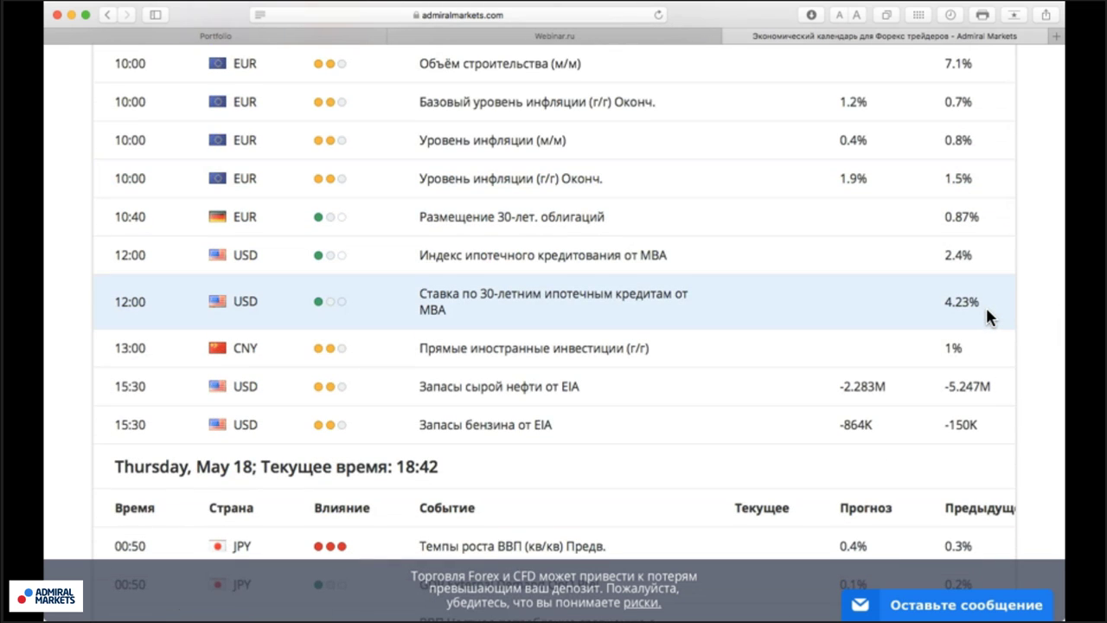
scroll(987, 312, "down", 2)
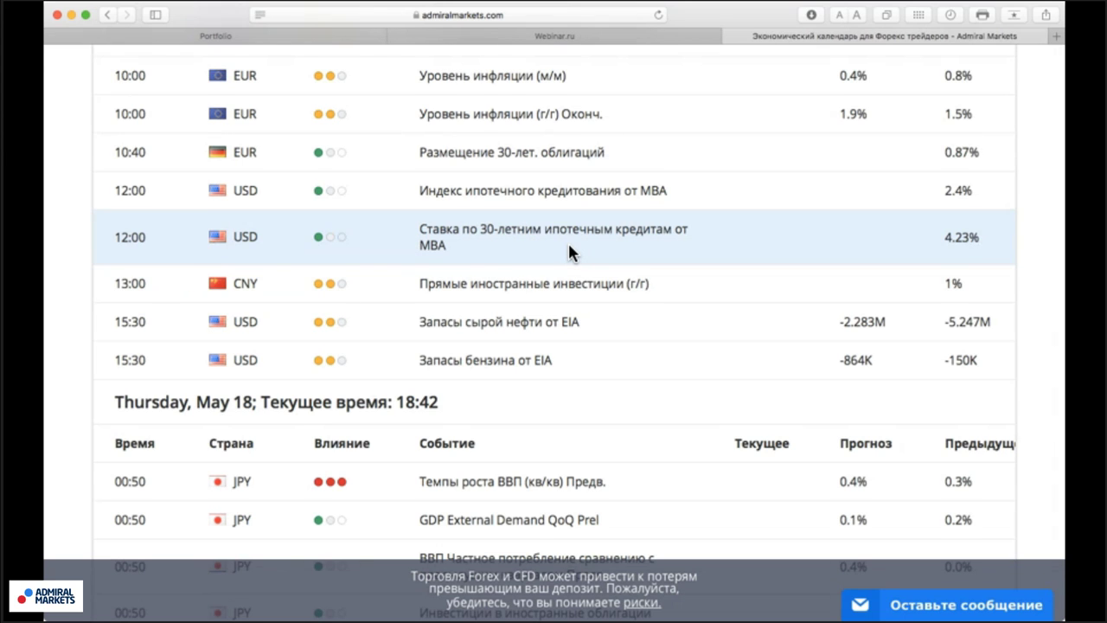
Step: Look through the Thursday, May 18 and Friday, May 19 events down to the end of the calendar table
scroll(569, 251, "up", 1)
scroll(569, 251, "down", 5)
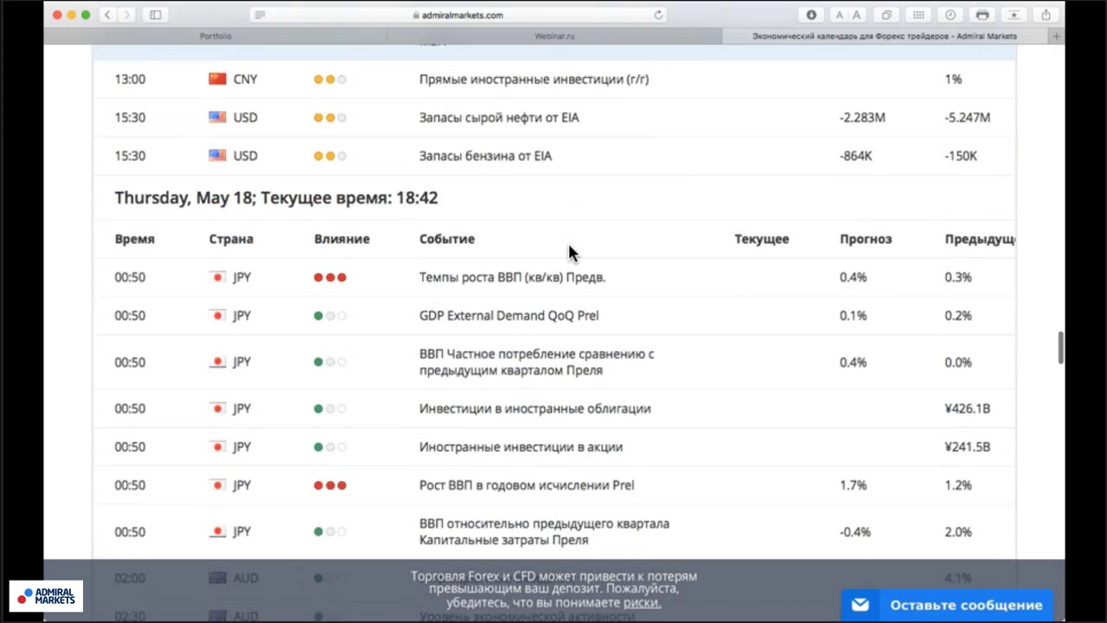
scroll(569, 251, "down", 15)
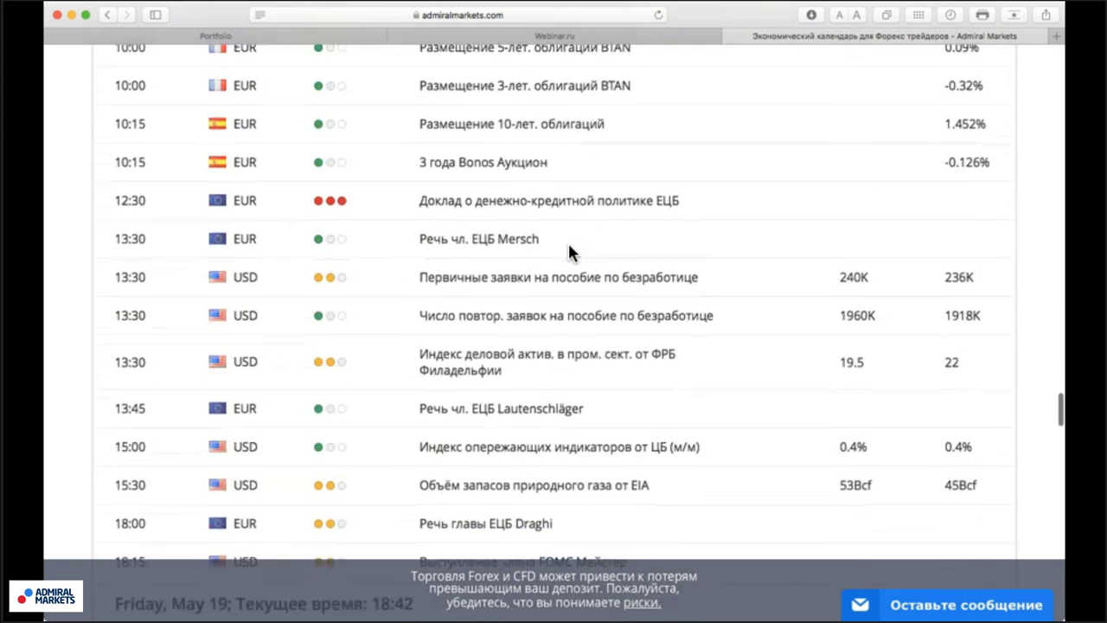
scroll(568, 249, "down", 6)
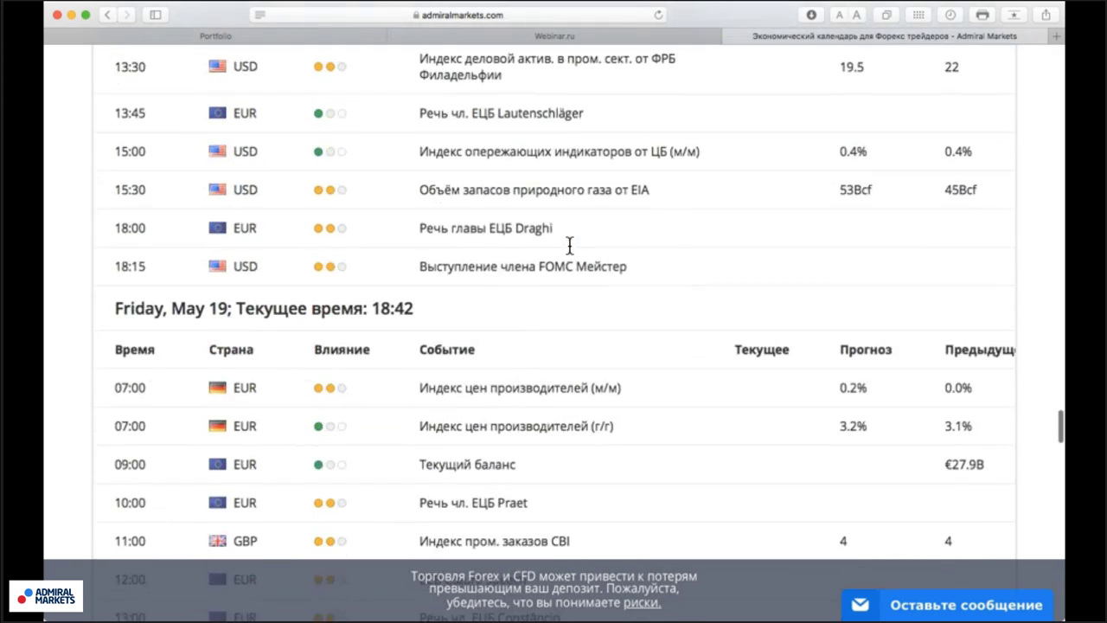
scroll(568, 247, "down", 4)
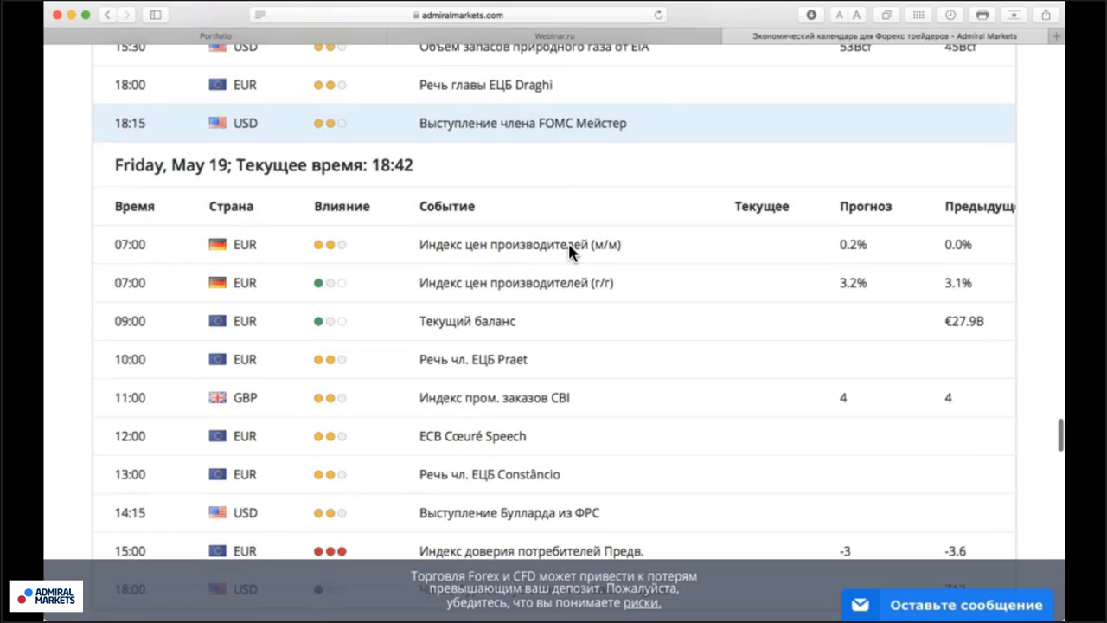
scroll(568, 249, "down", 6)
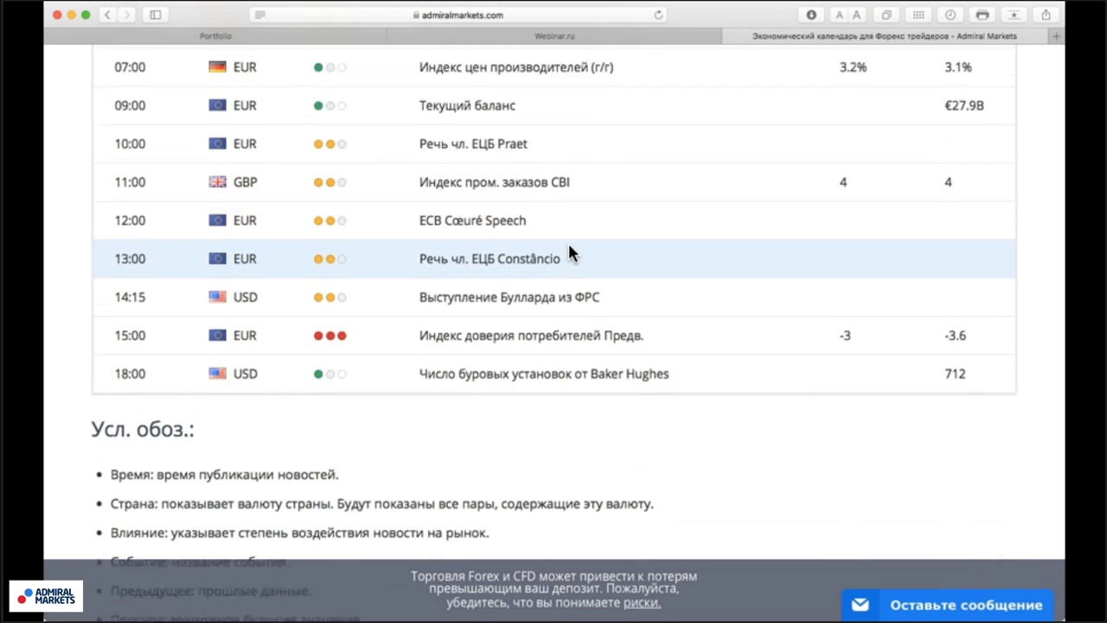
Step: Review the Thursday, May 18 events again and go back to the last releases of Wednesday, May 17
scroll(569, 252, "up", 20)
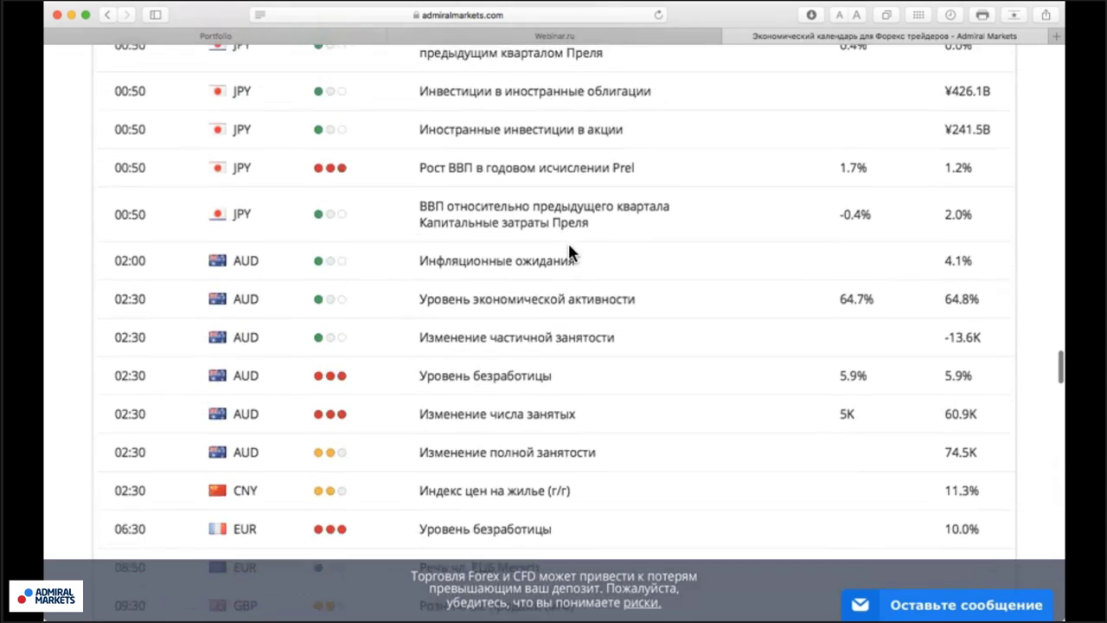
scroll(569, 251, "up", 8)
scroll(569, 249, "down", 20)
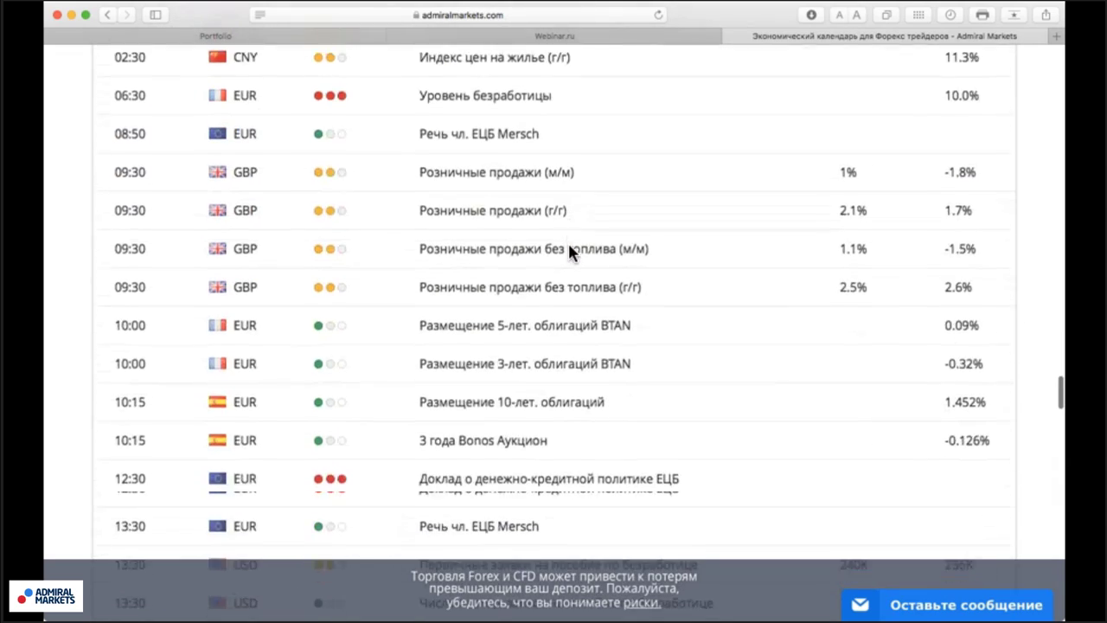
scroll(569, 249, "up", 7)
scroll(569, 249, "down", 5)
scroll(569, 249, "up", 5)
scroll(569, 252, "down", 1)
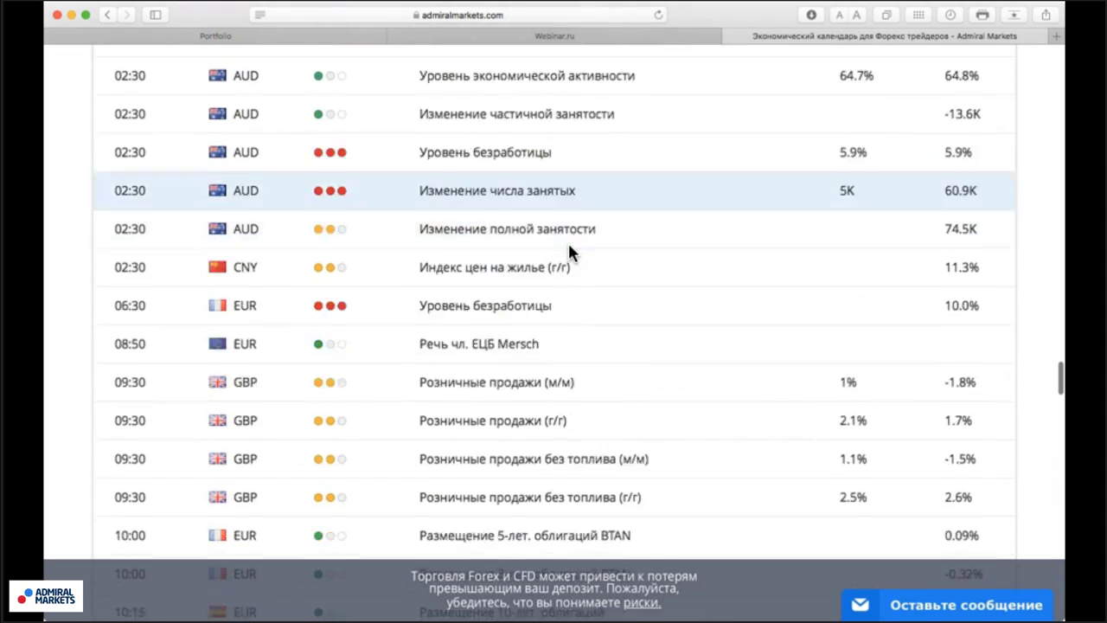
scroll(569, 252, "up", 20)
scroll(569, 251, "up", 3)
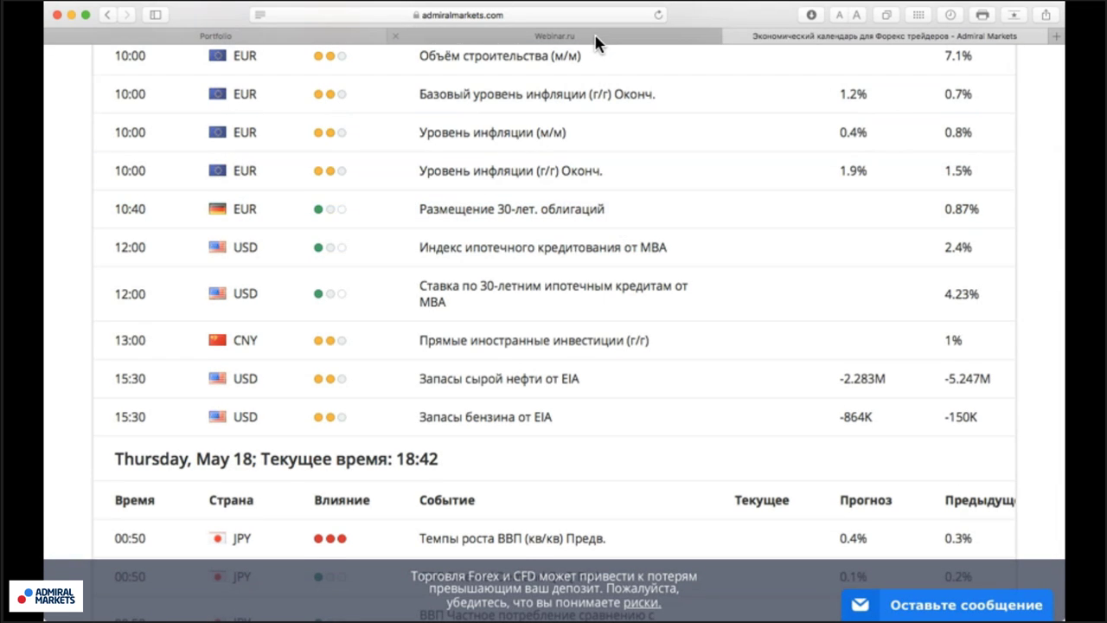
Step: Check the webinar chat for messages and return to the calendar's Wednesday, May 17 oil and gasoline inventory releases
left_click(598, 41)
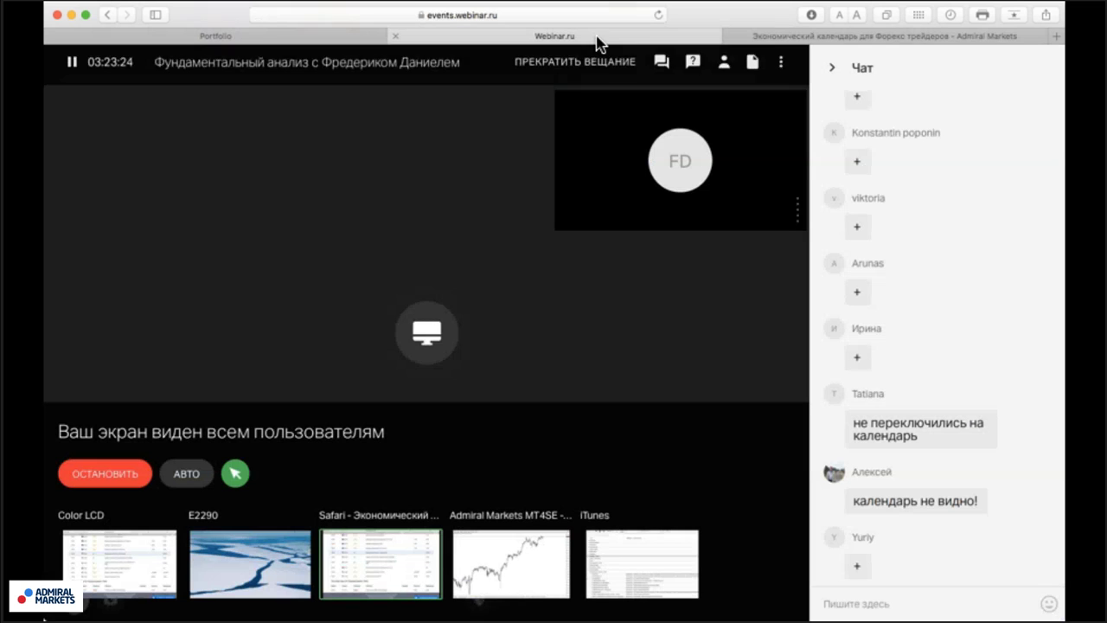
left_click(821, 37)
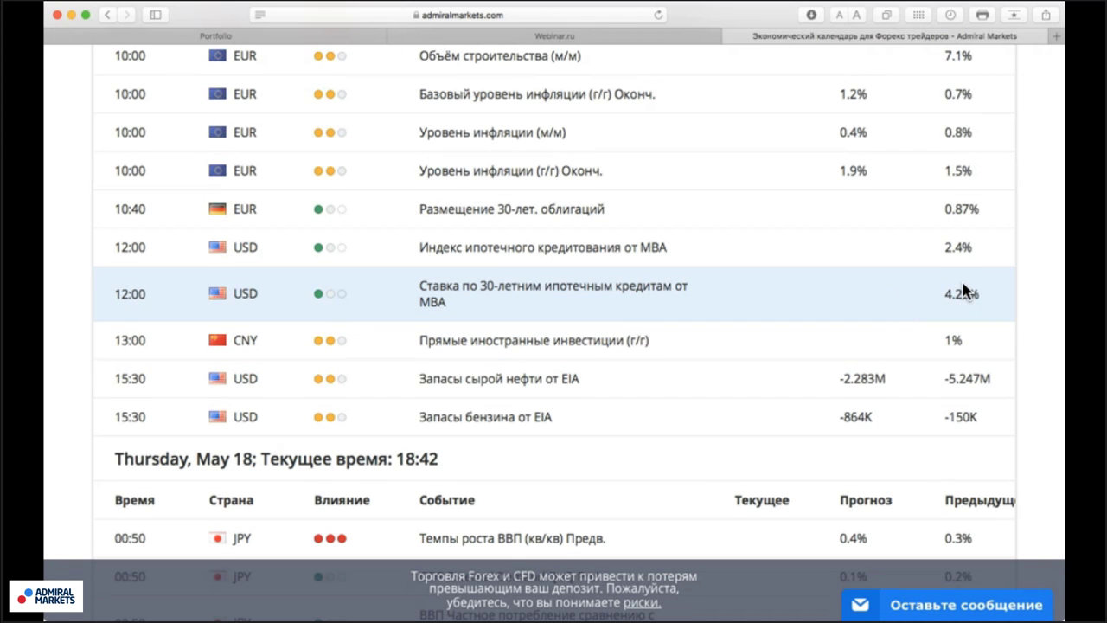
scroll(963, 292, "down", 3)
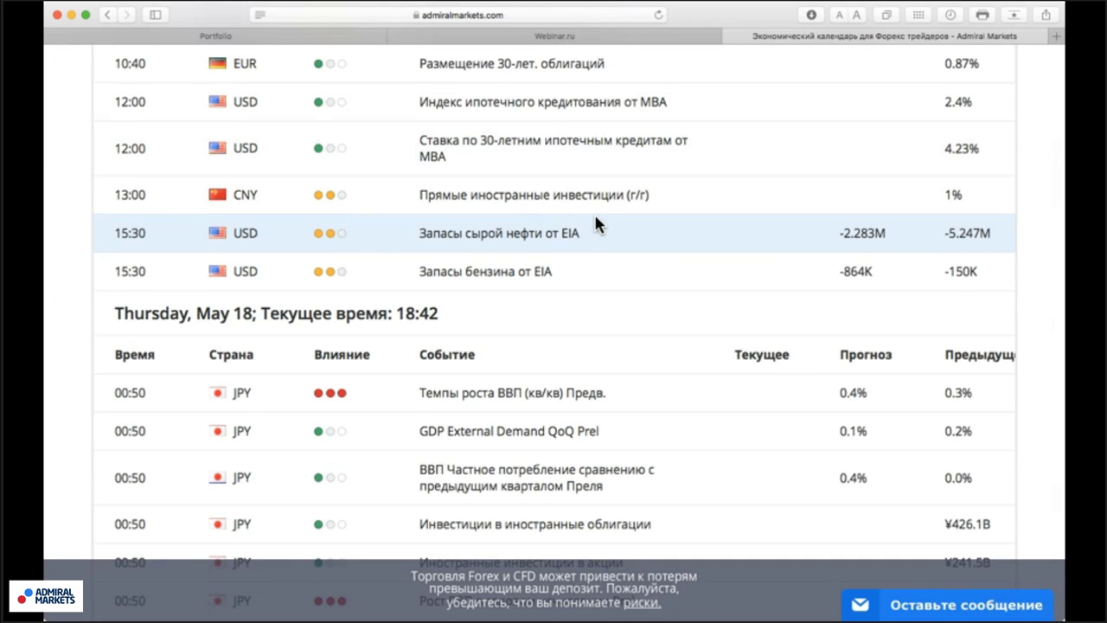
Step: Review the calendar again from its filter settings through the Tuesday, May 16 releases to the start of Wednesday, May 17
scroll(595, 218, "up", 15)
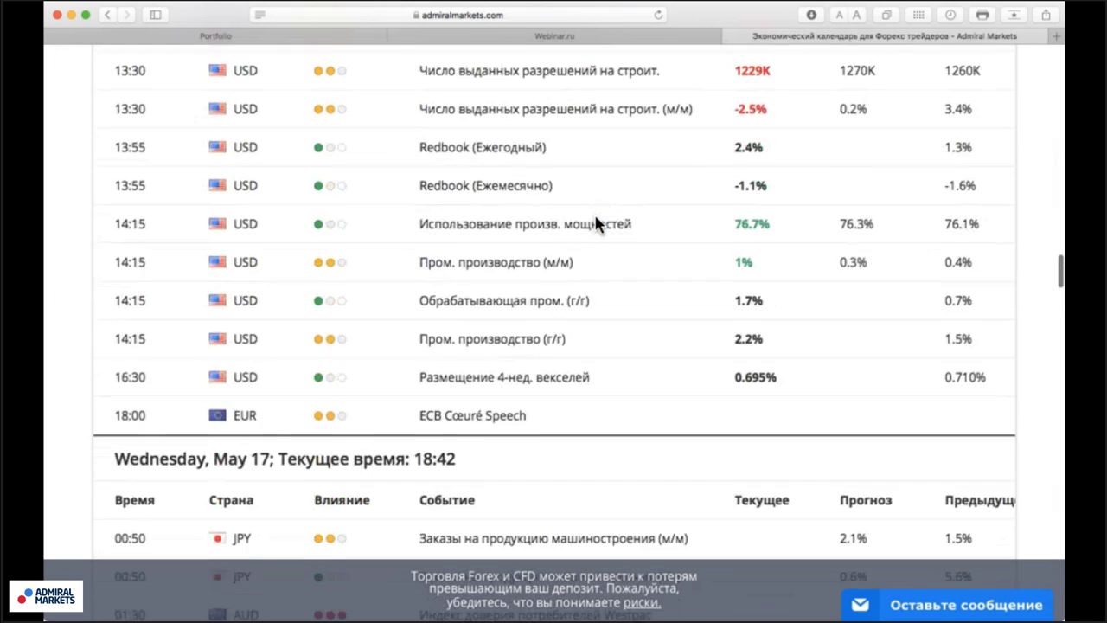
scroll(595, 218, "up", 15)
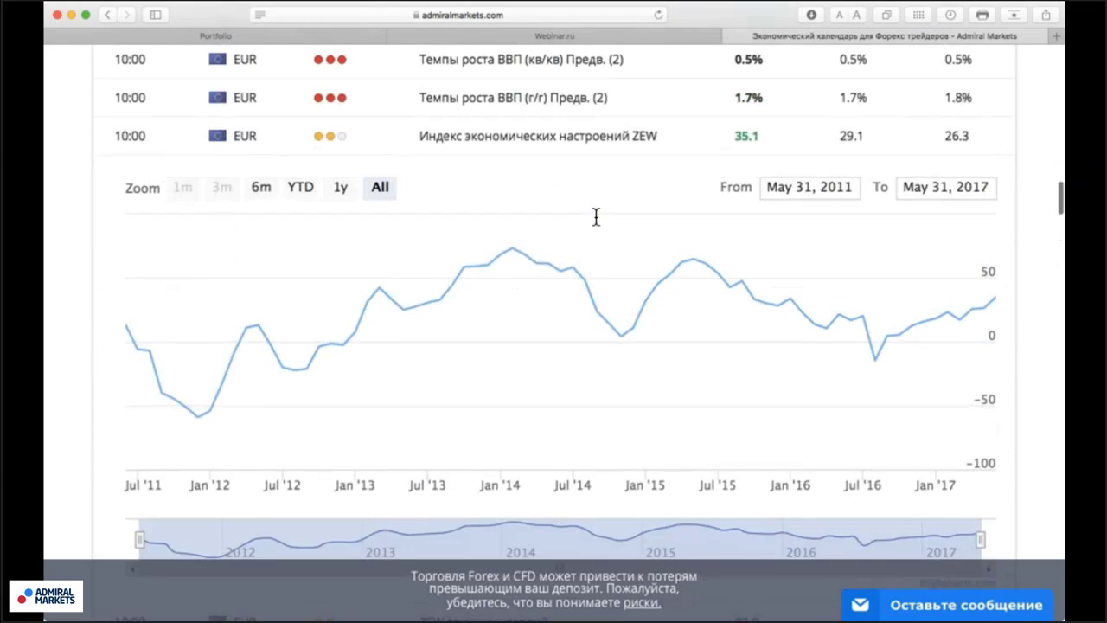
scroll(594, 223, "up", 15)
scroll(595, 223, "down", 5)
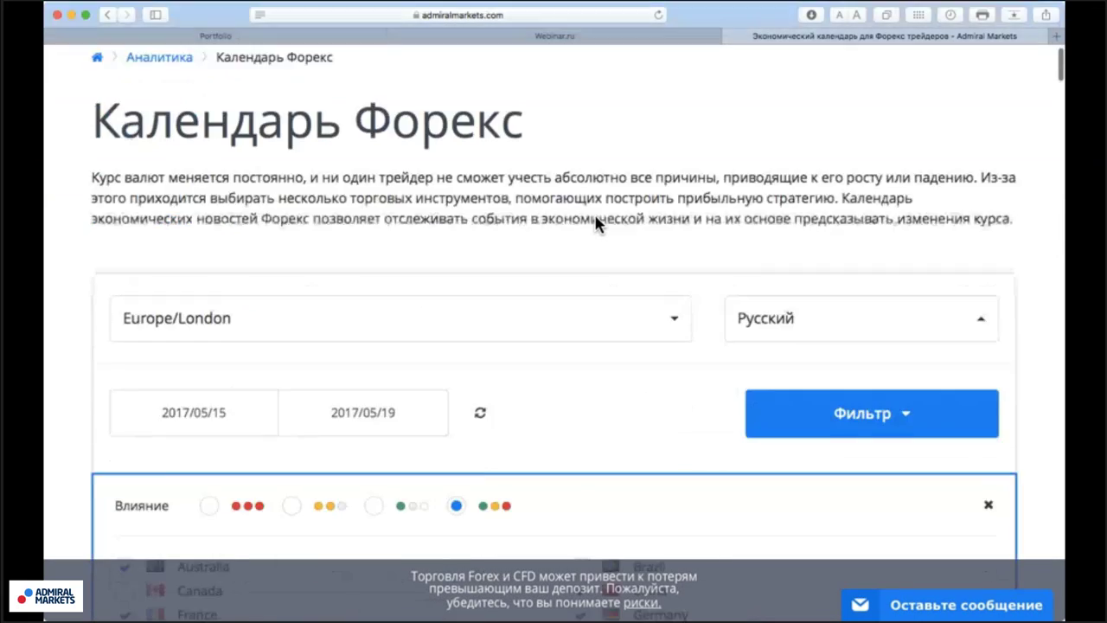
scroll(595, 224, "down", 8)
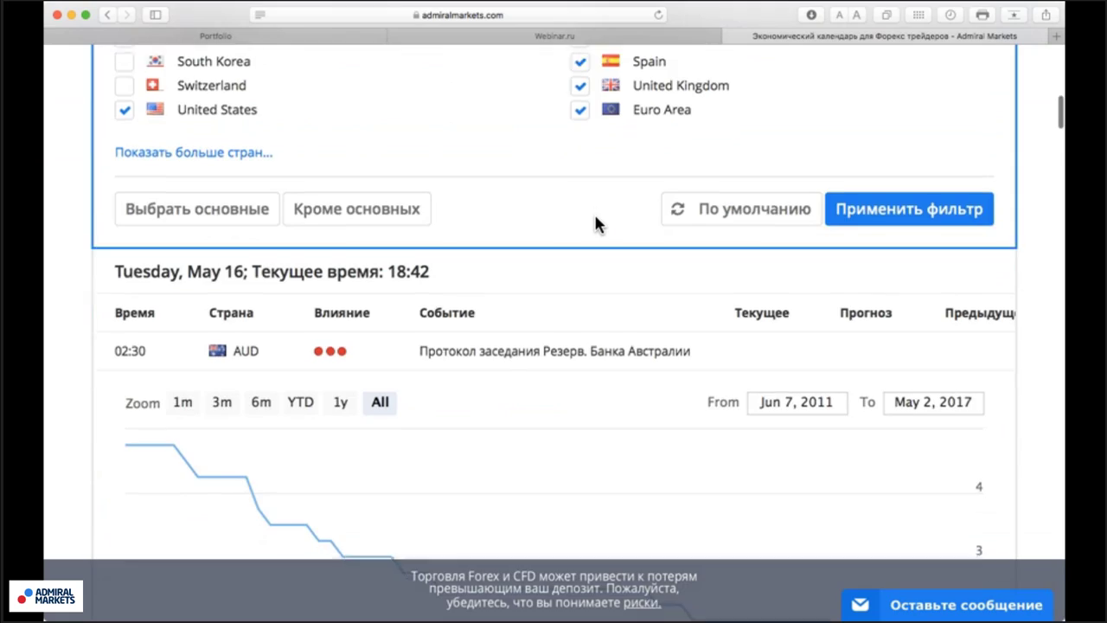
scroll(595, 223, "down", 10)
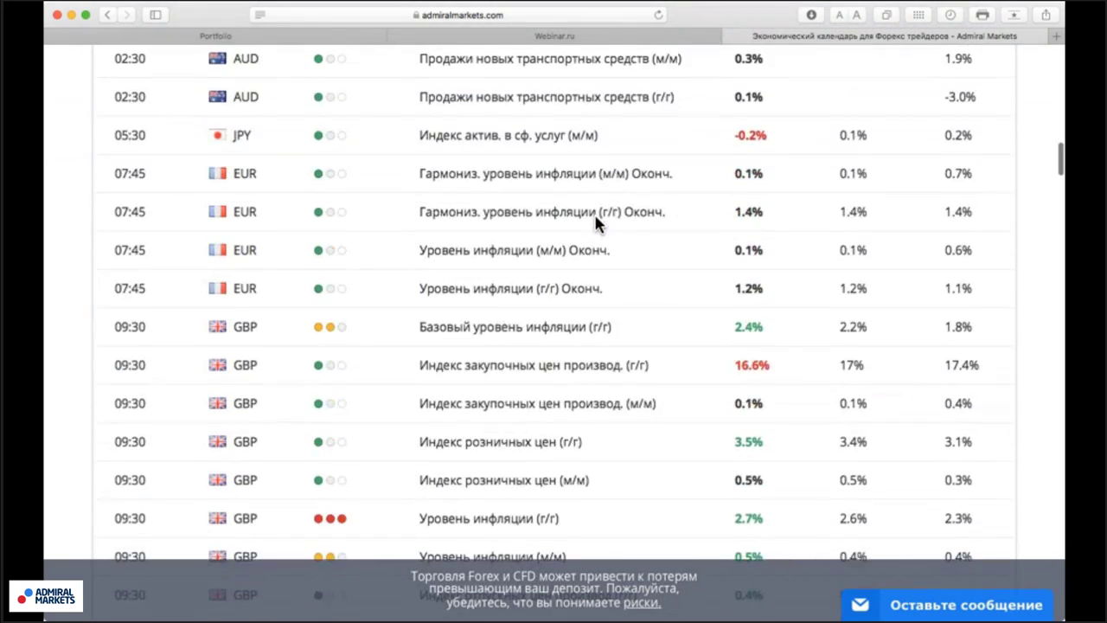
scroll(595, 223, "down", 10)
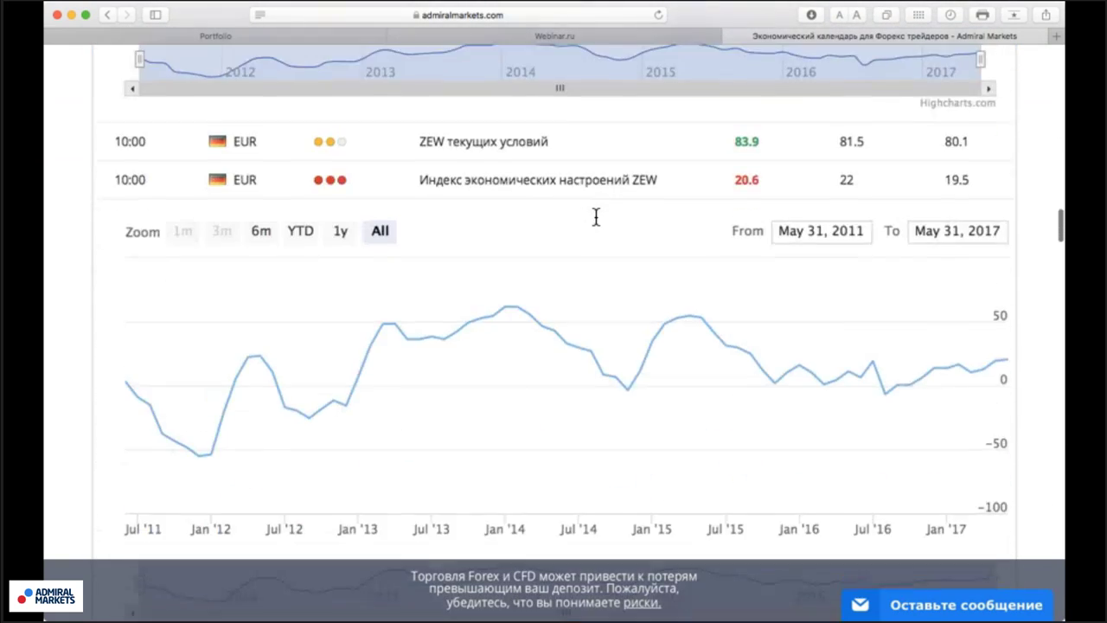
scroll(594, 224, "down", 12)
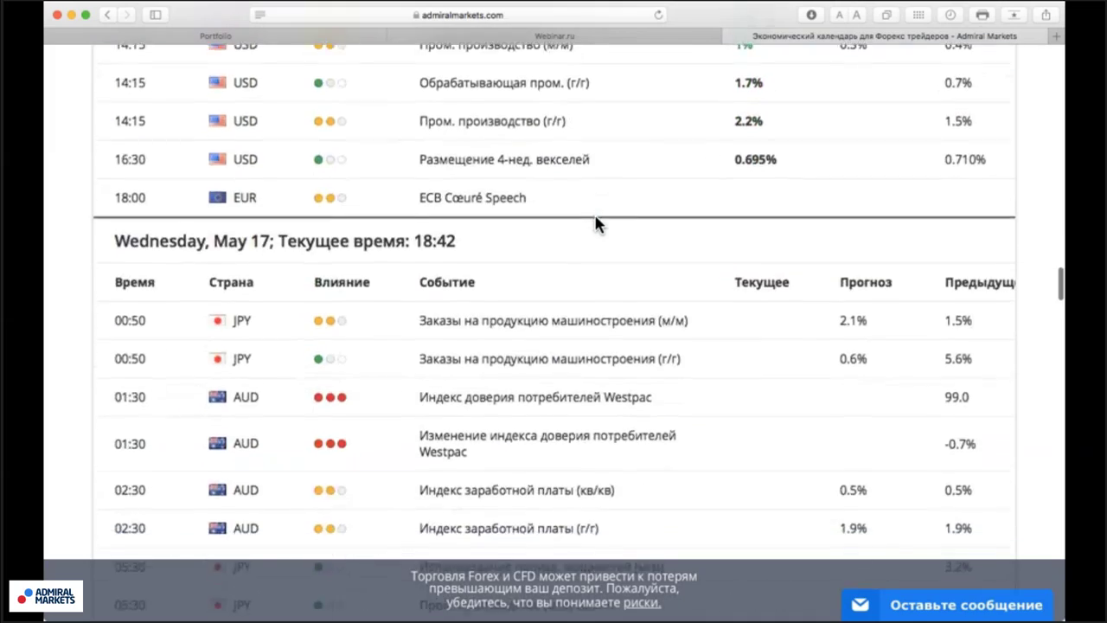
Step: Look through the end of Wednesday, May 17 and the start of Thursday, May 18, returning to the EIA oil and gasoline inventory releases
scroll(595, 223, "down", 12)
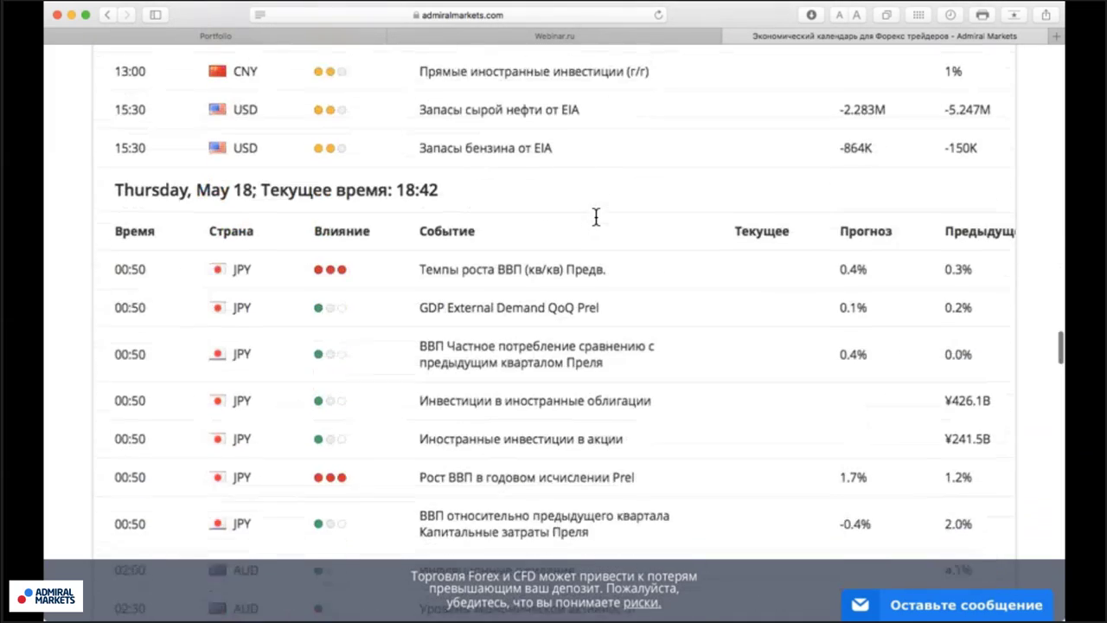
scroll(595, 223, "down", 6)
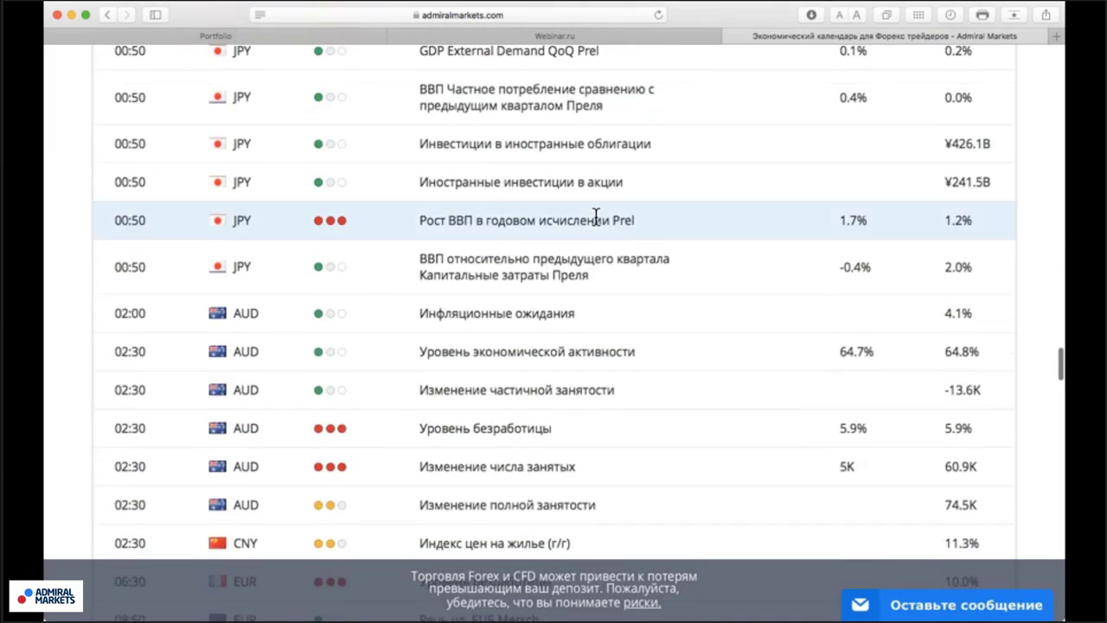
scroll(595, 218, "up", 8)
scroll(595, 218, "down", 1)
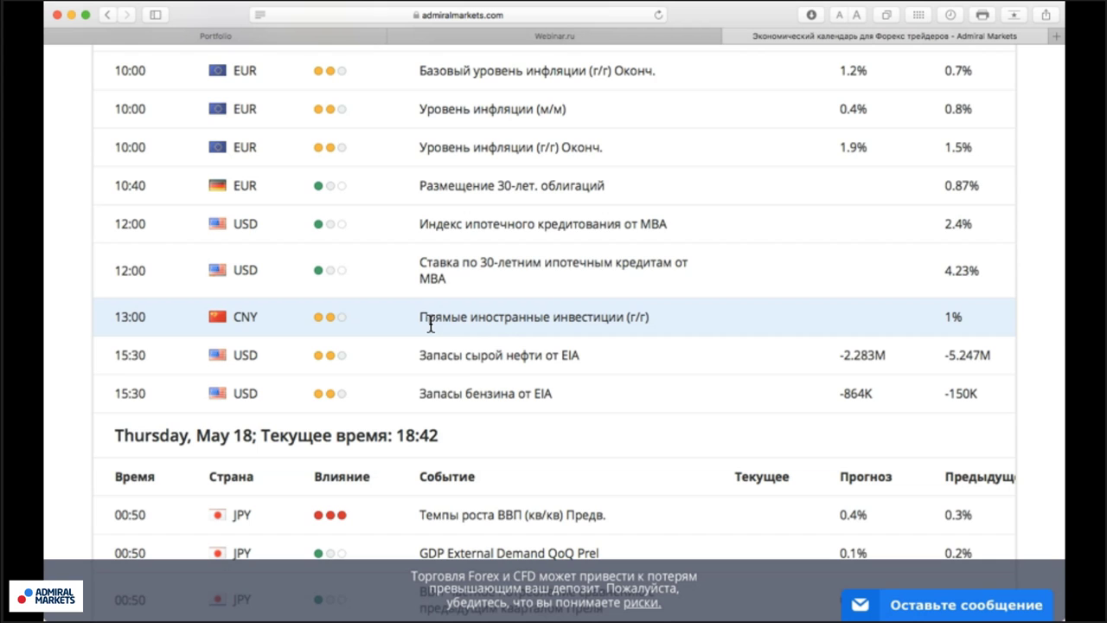
scroll(430, 322, "up", 1)
scroll(430, 327, "down", 1)
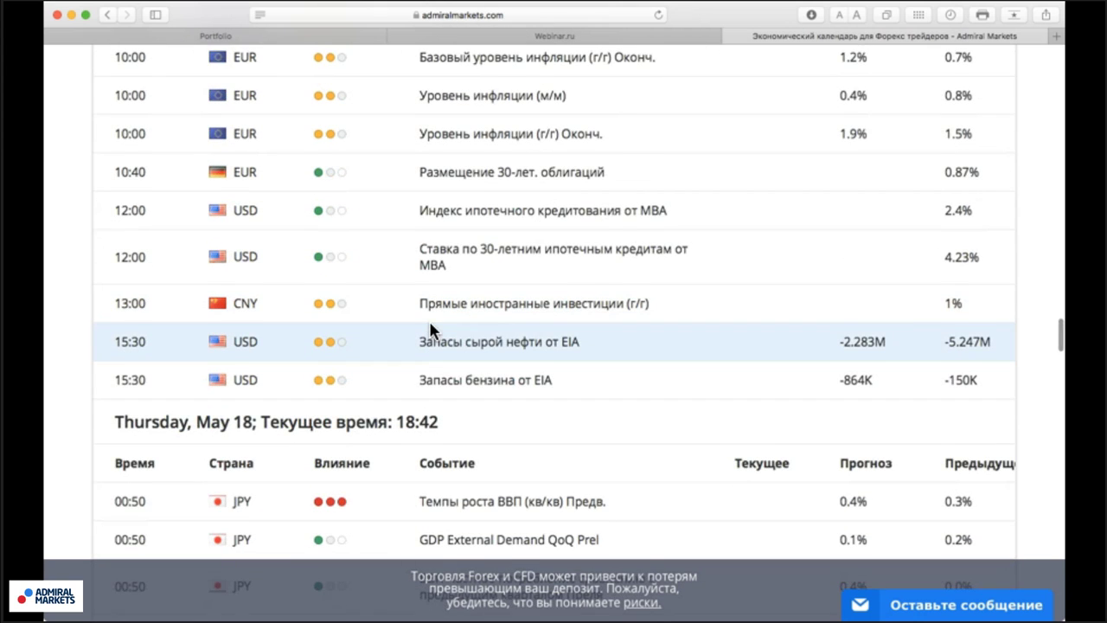
scroll(432, 329, "down", 2)
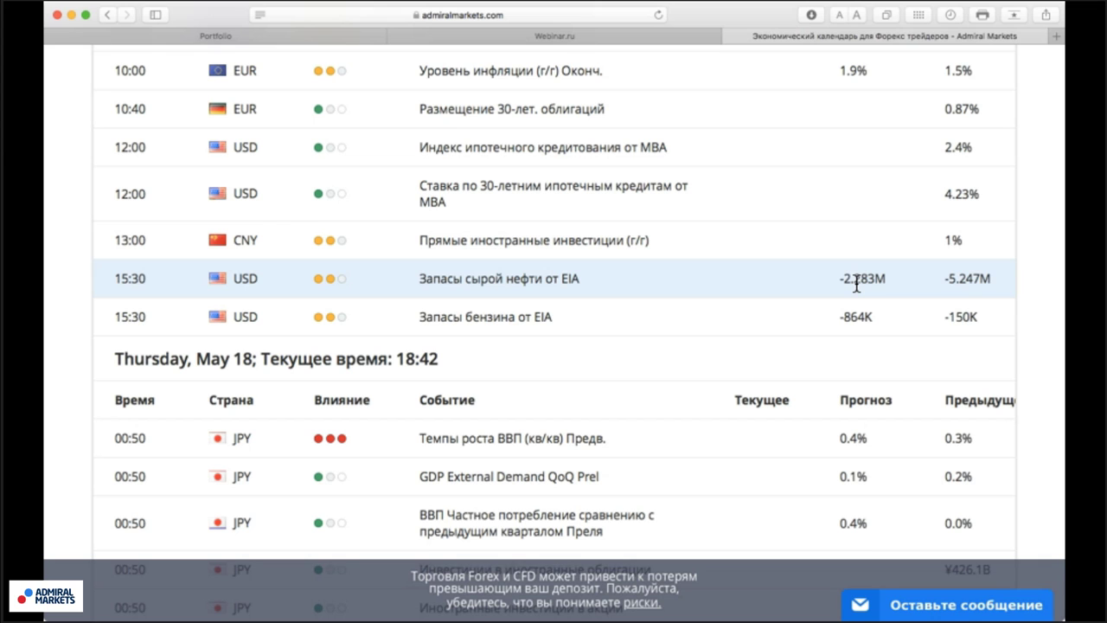
Step: Read the Thursday, May 18 releases from Japanese GDP through Australian employment to French unemployment and UK retail sales
scroll(856, 283, "down", 5)
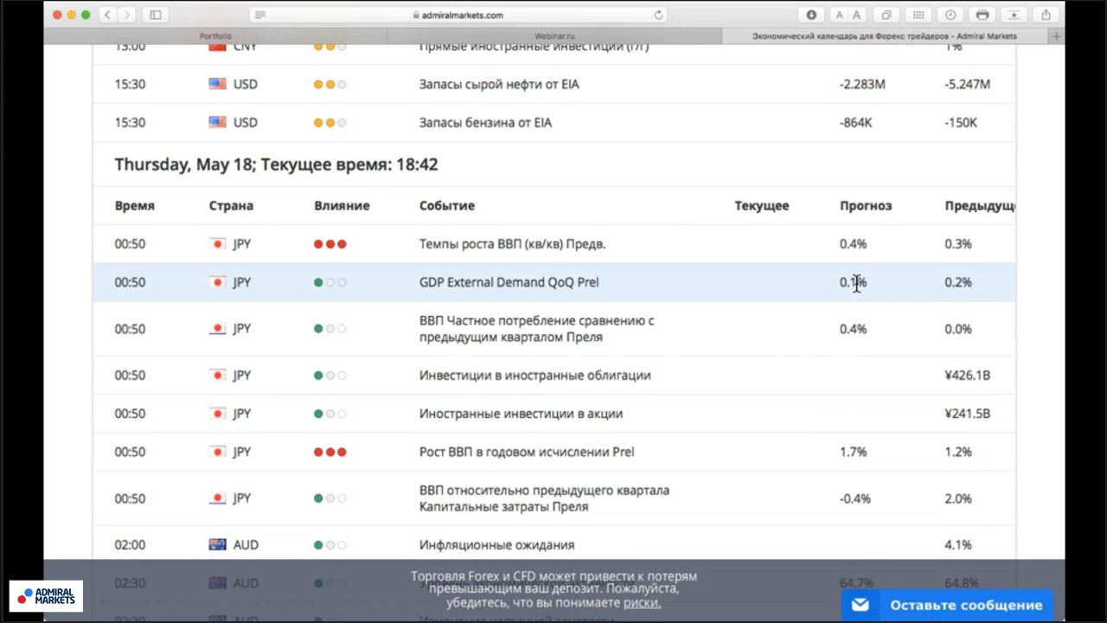
scroll(856, 284, "down", 2)
scroll(854, 288, "down", 2)
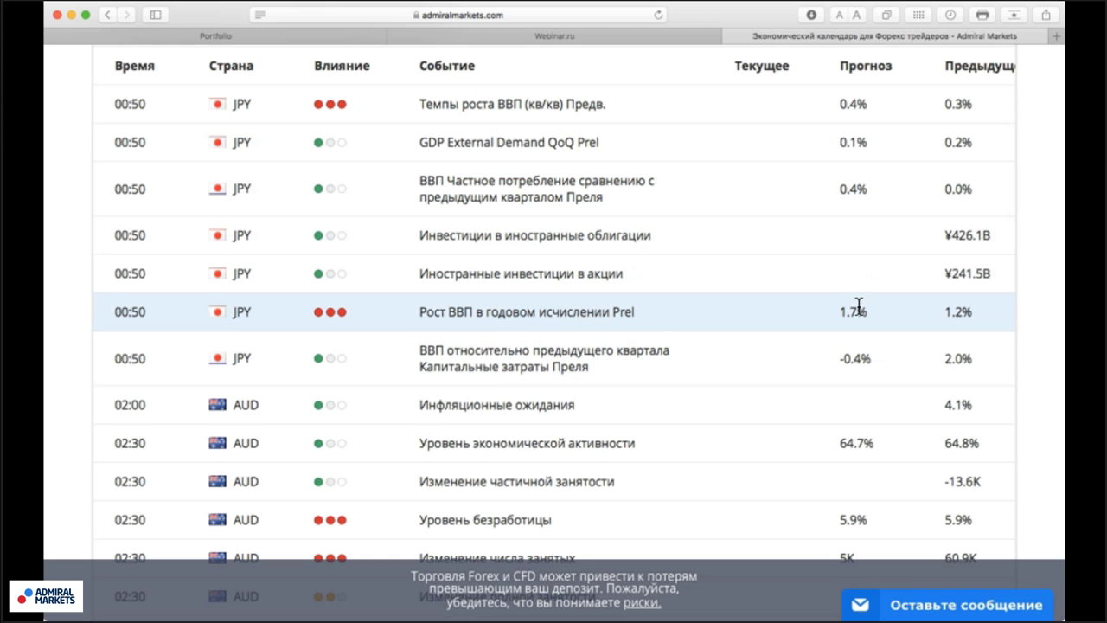
scroll(859, 307, "down", 3)
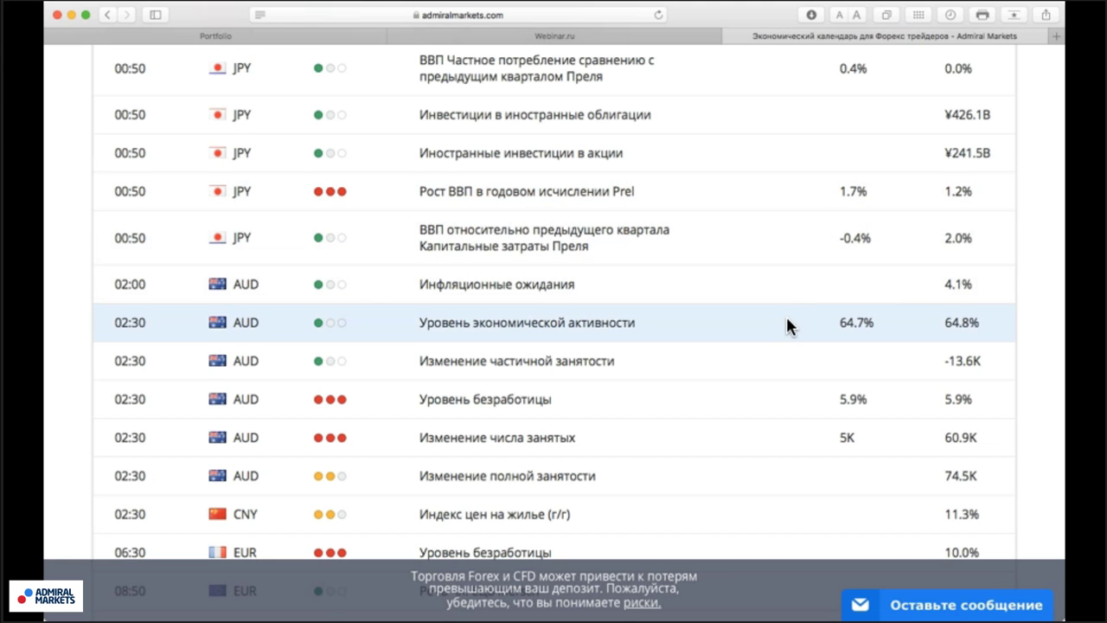
scroll(787, 321, "down", 3)
scroll(788, 322, "down", 2)
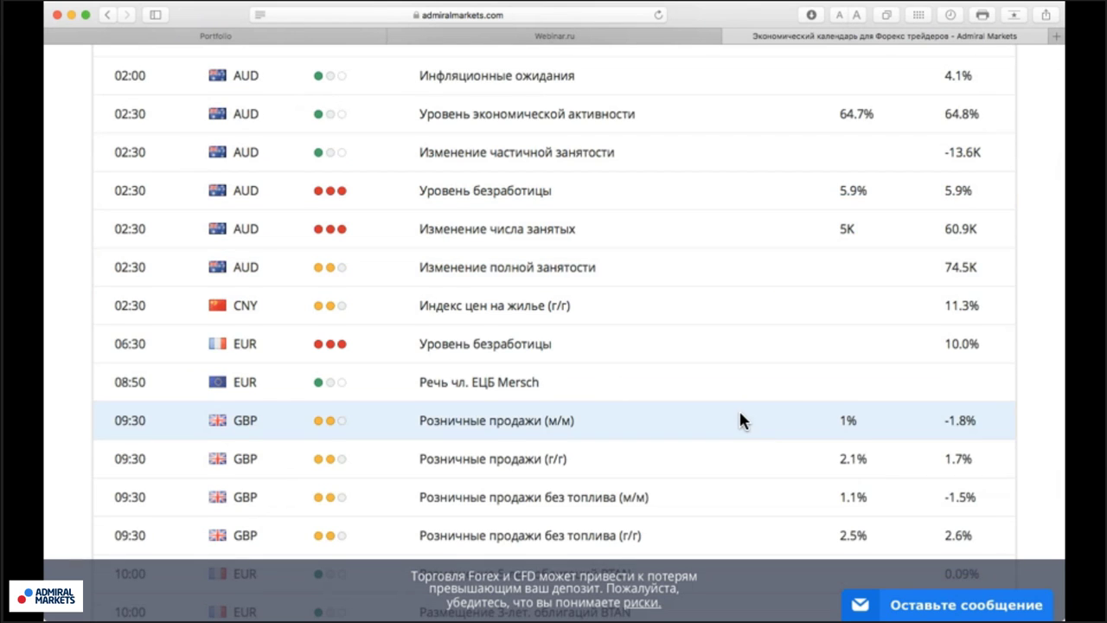
scroll(740, 412, "down", 3)
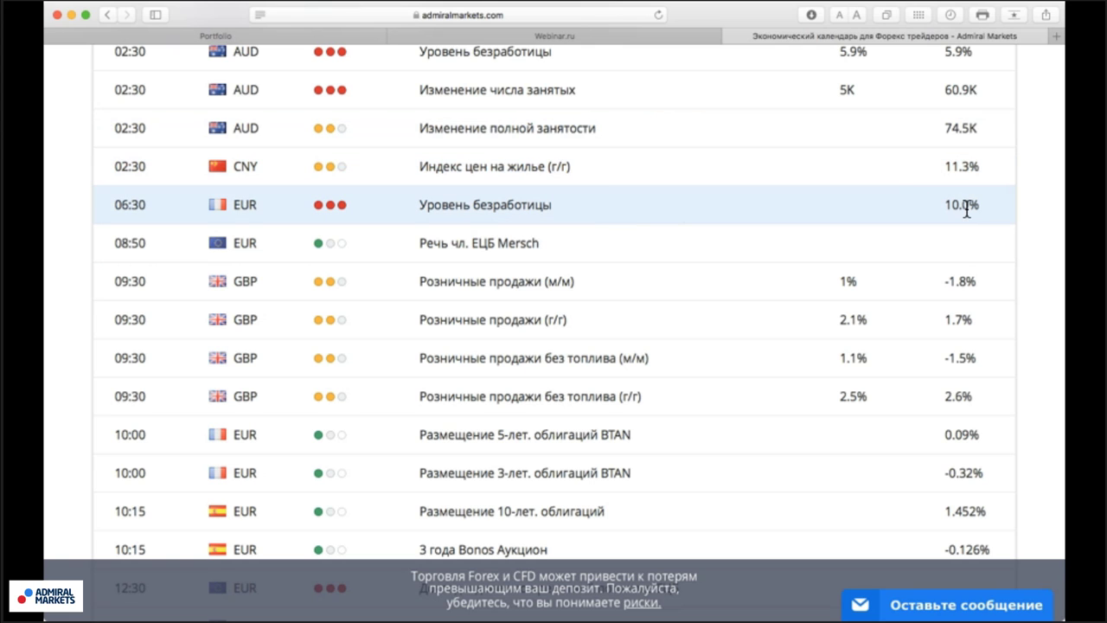
Step: Review Thursday's bond auctions, ECB monetary policy report and US releases down to the start of Friday, May 19
scroll(967, 208, "down", 3)
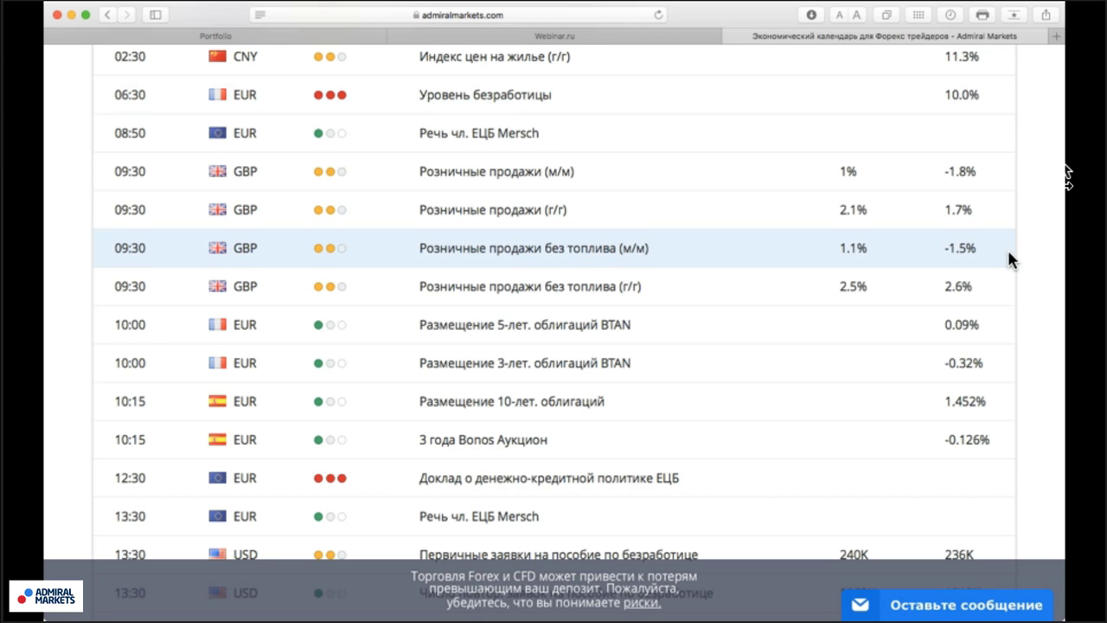
scroll(1009, 253, "down", 1)
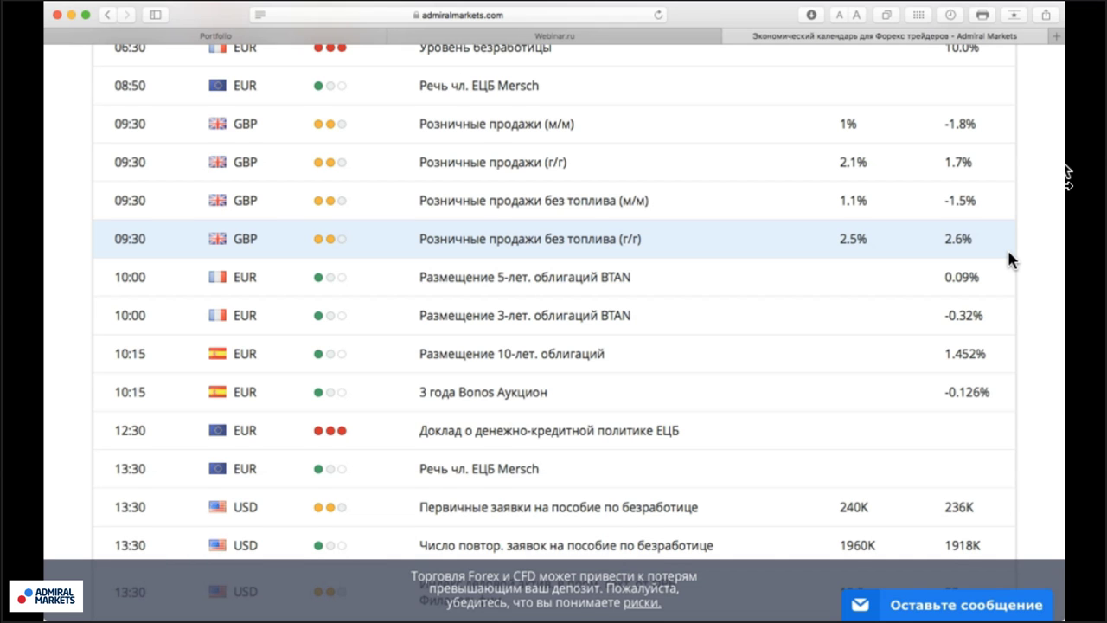
scroll(1009, 253, "down", 1)
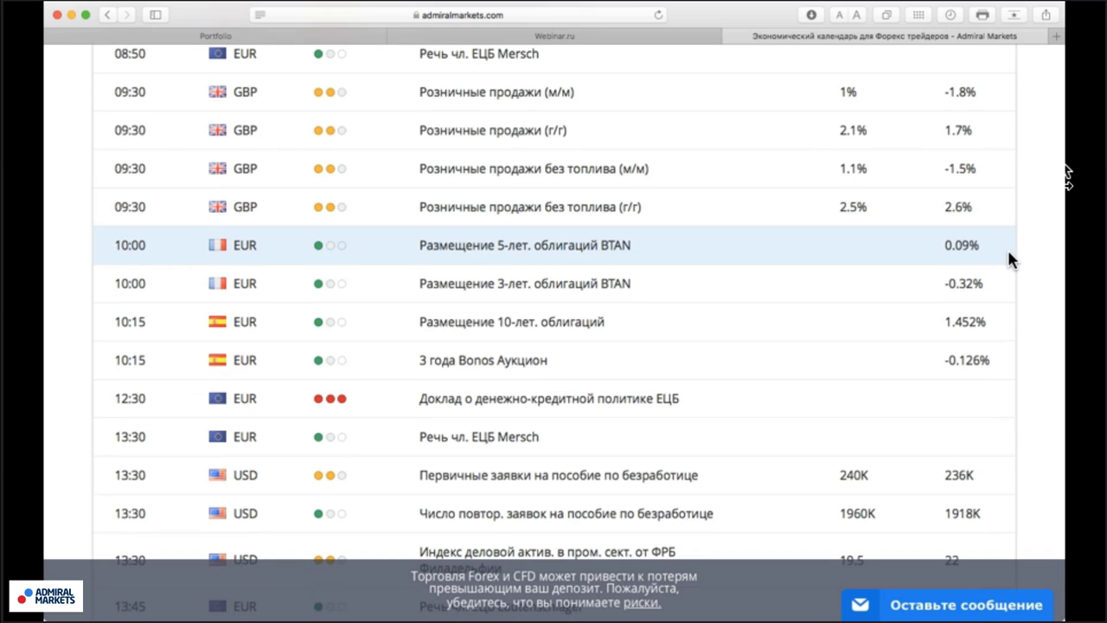
scroll(1007, 247, "down", 2)
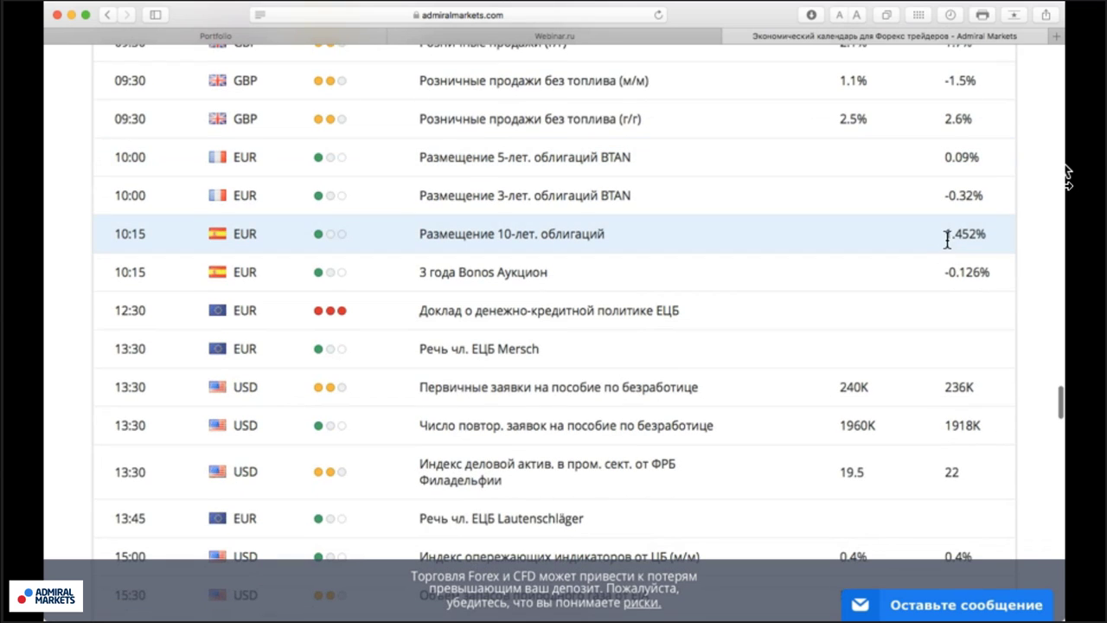
scroll(991, 239, "down", 1)
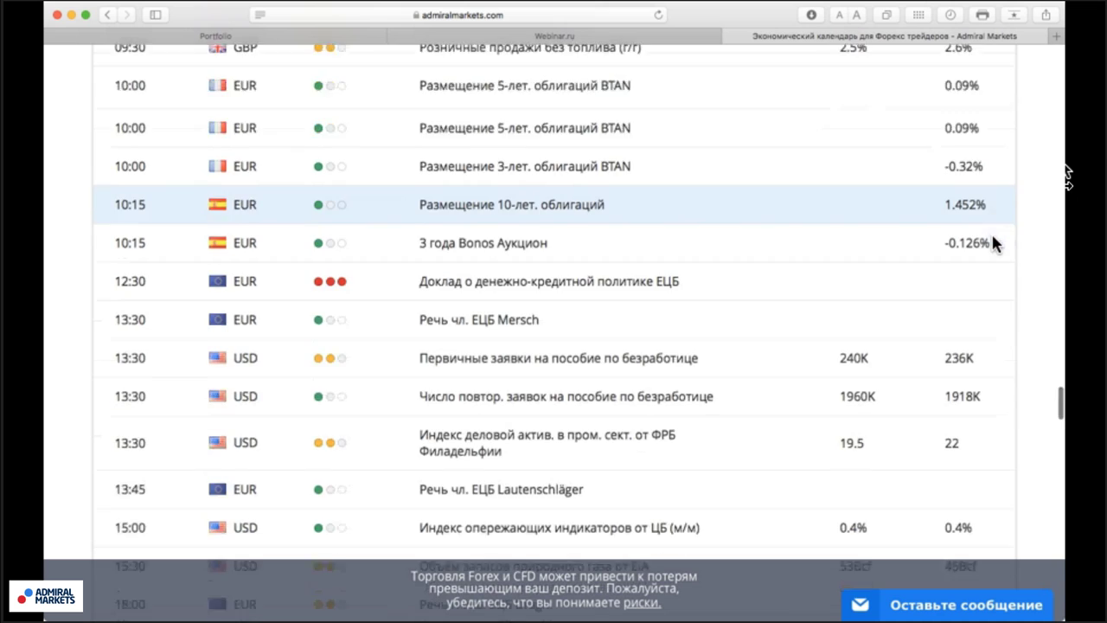
scroll(993, 242, "down", 8)
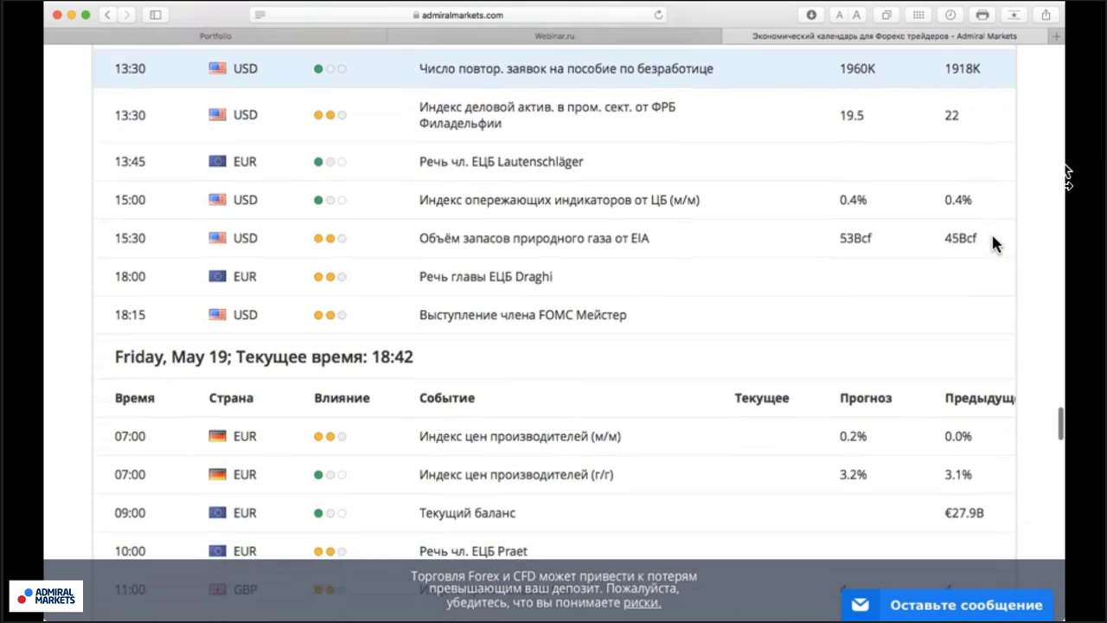
scroll(990, 242, "down", 1)
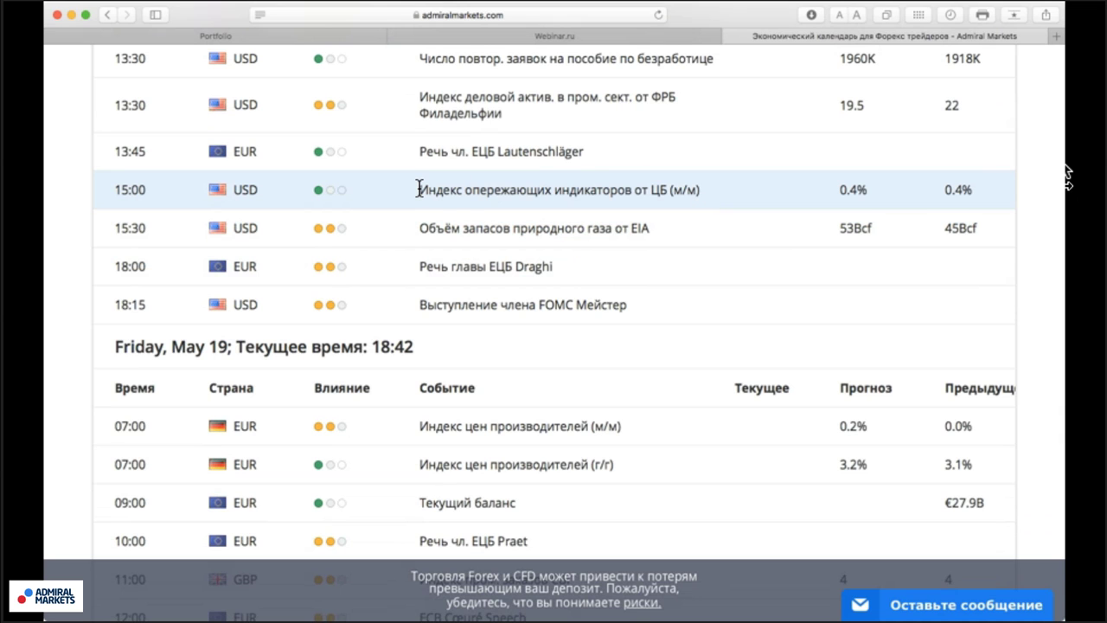
Step: Check the webinar chat for messages and return to the calendar's last Thursday, May 18 events, including the Draghi speech
left_click(523, 38)
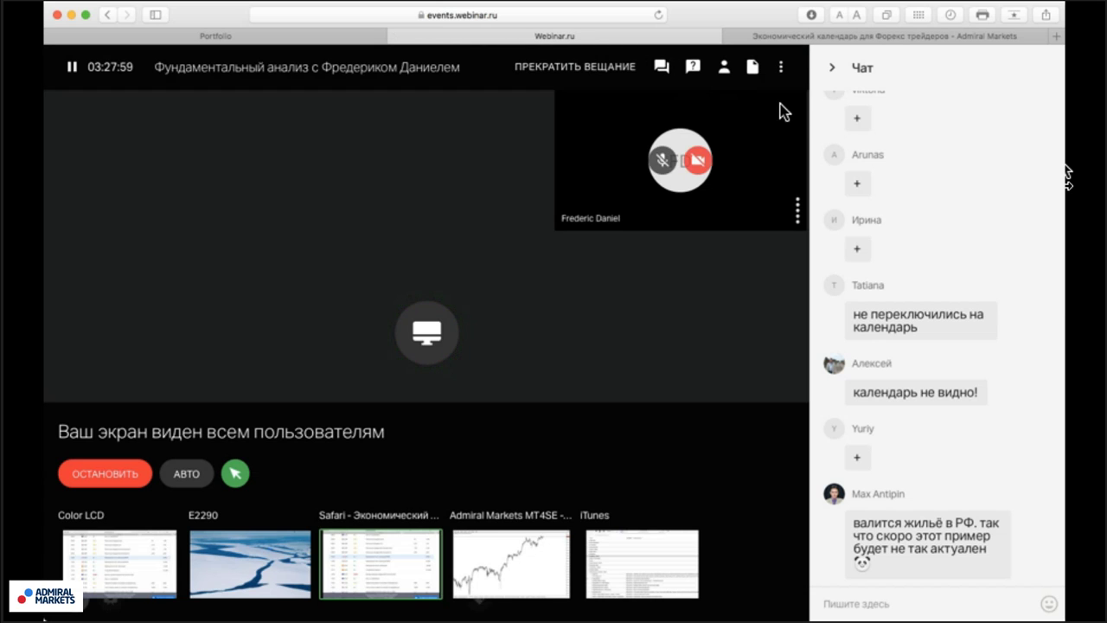
left_click(869, 37)
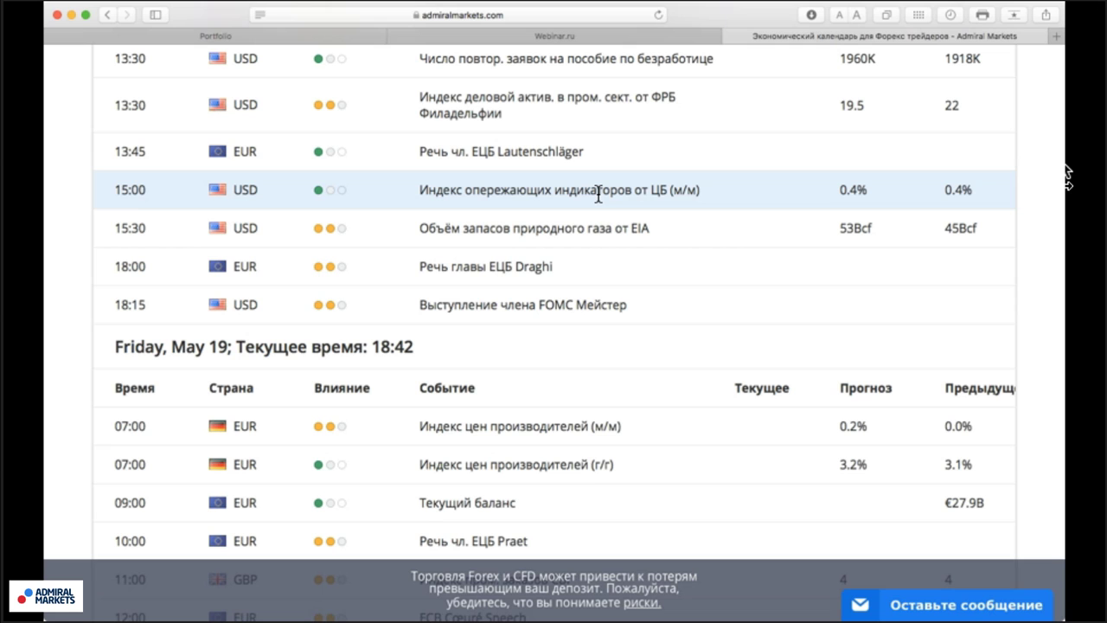
left_click(598, 192)
left_click(599, 190)
scroll(539, 256, "down", 2)
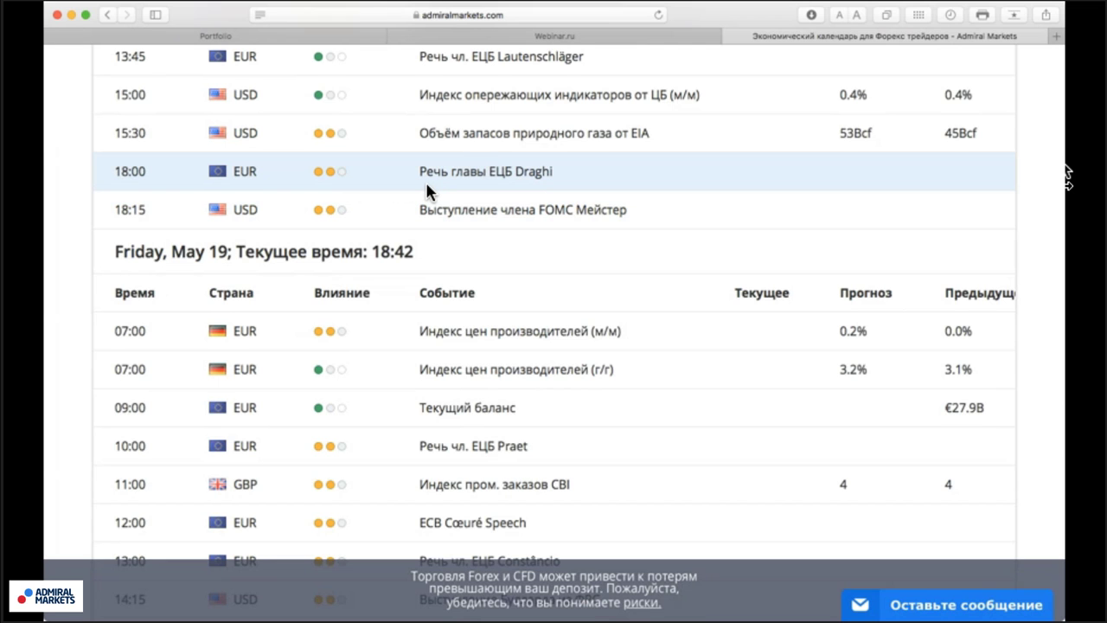
Step: Go back to Thursday's ECB monetary policy report, then read on through the complete Friday, May 19 event list
scroll(424, 179, "up", 3)
scroll(426, 182, "up", 3)
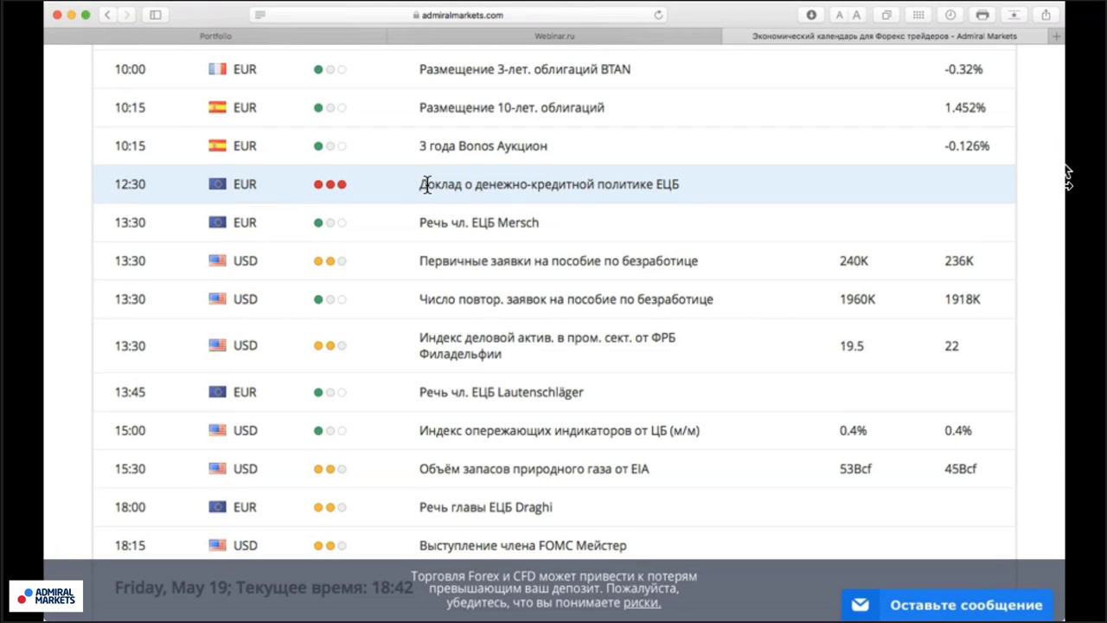
scroll(425, 184, "down", 1)
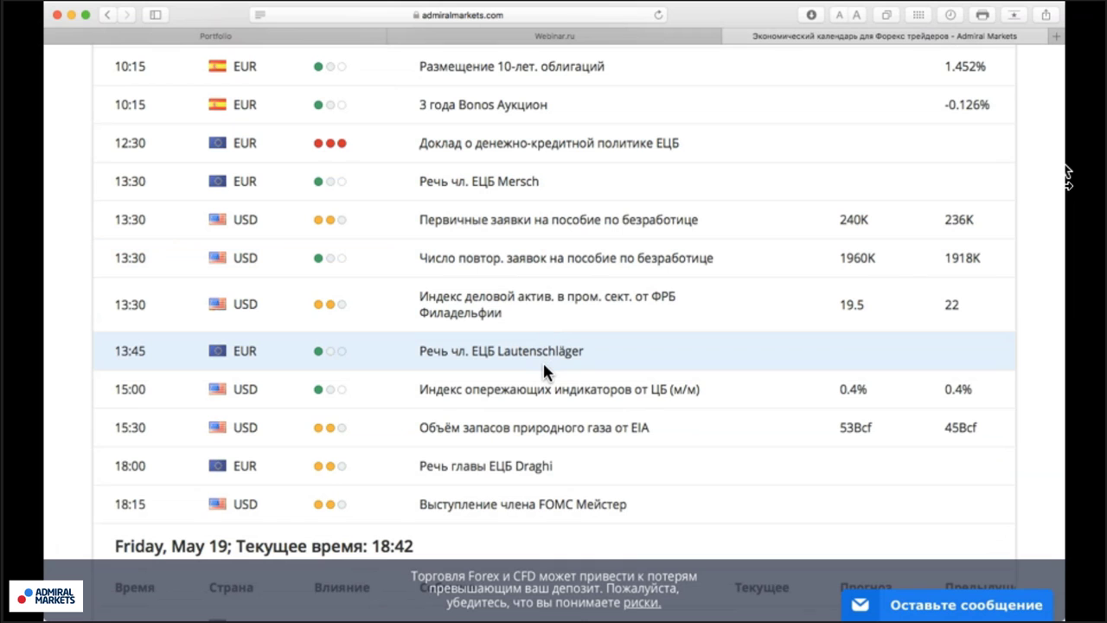
scroll(543, 365, "down", 4)
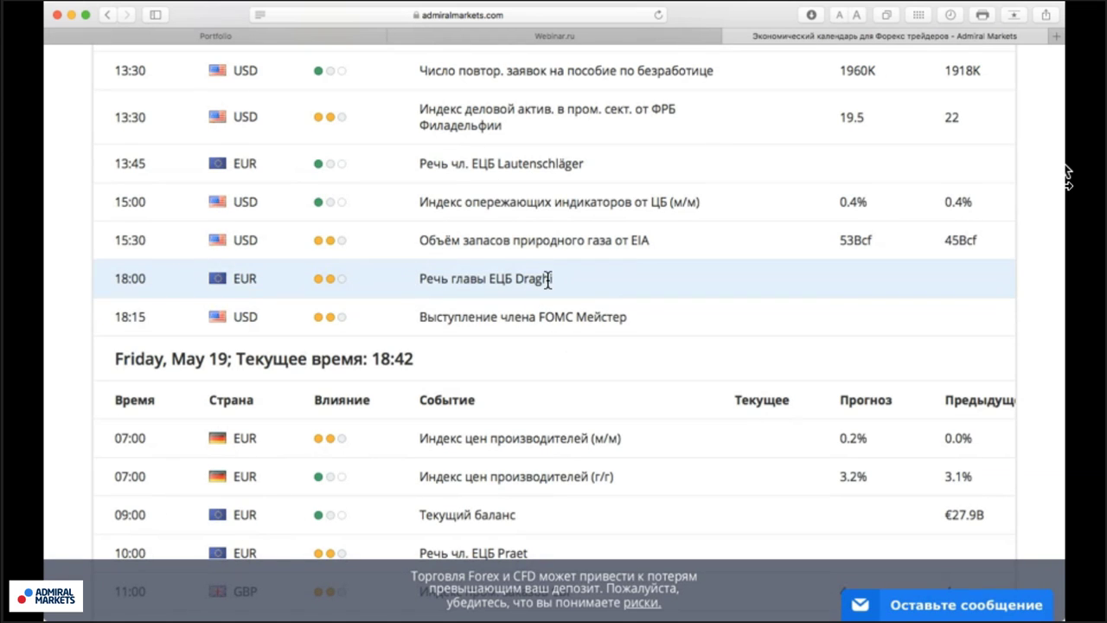
scroll(593, 293, "down", 6)
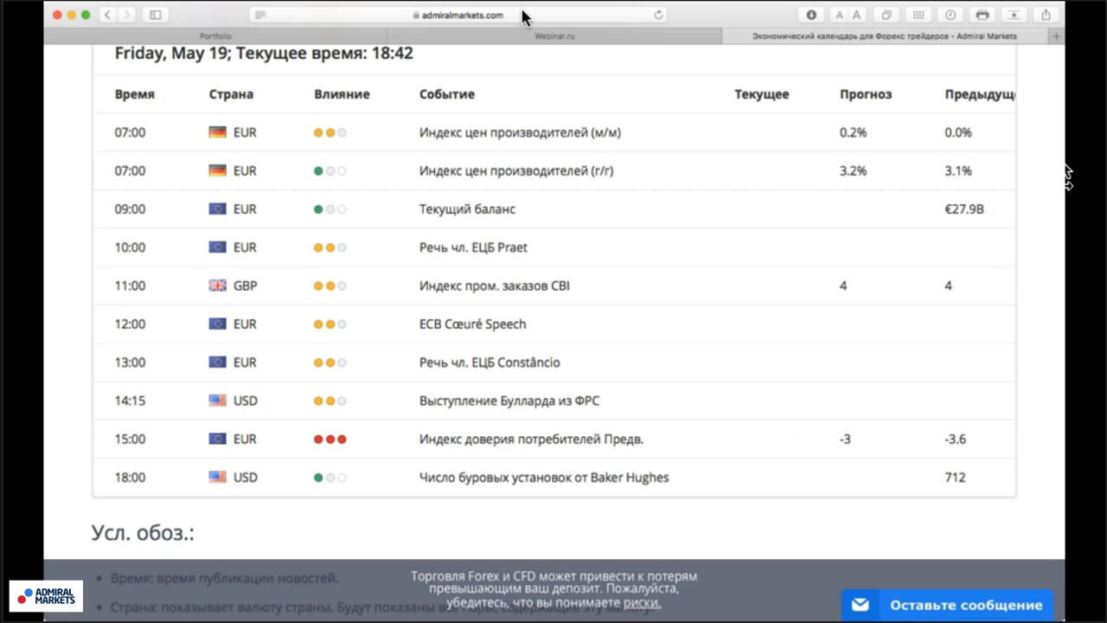
Step: Switch to the webinar room, view the participant list and return to the chat
left_click(520, 38)
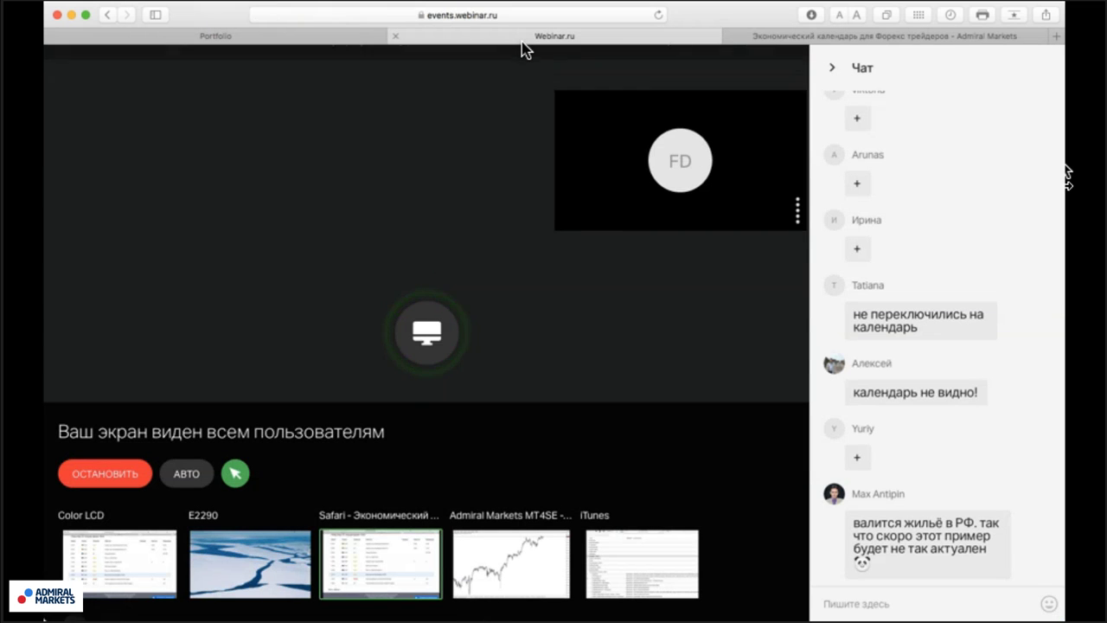
mouse_move(793, 185)
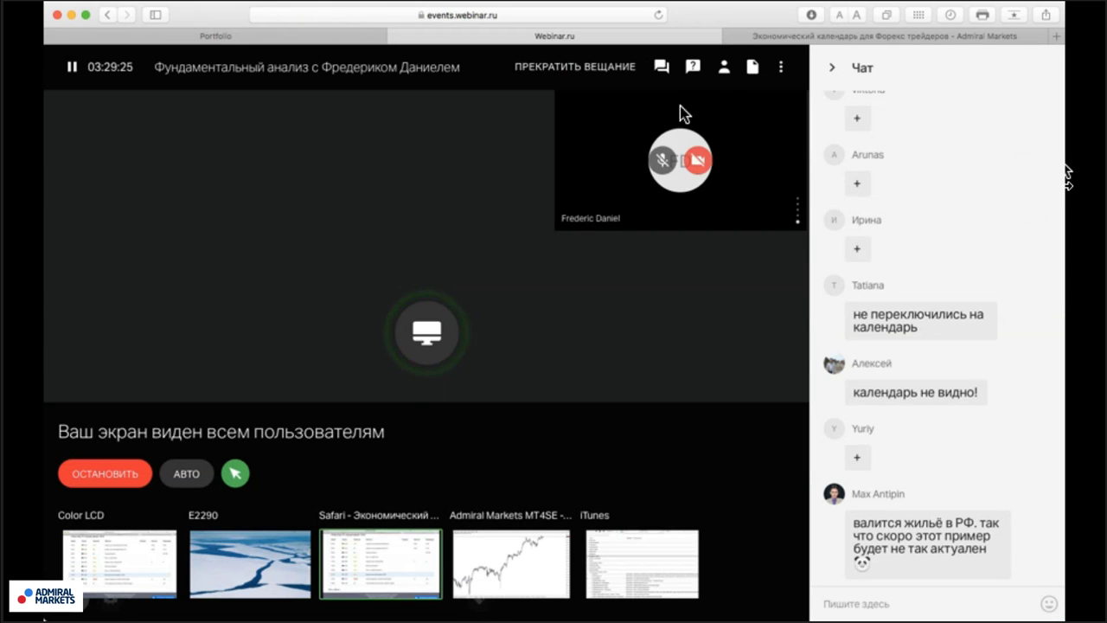
left_click(724, 71)
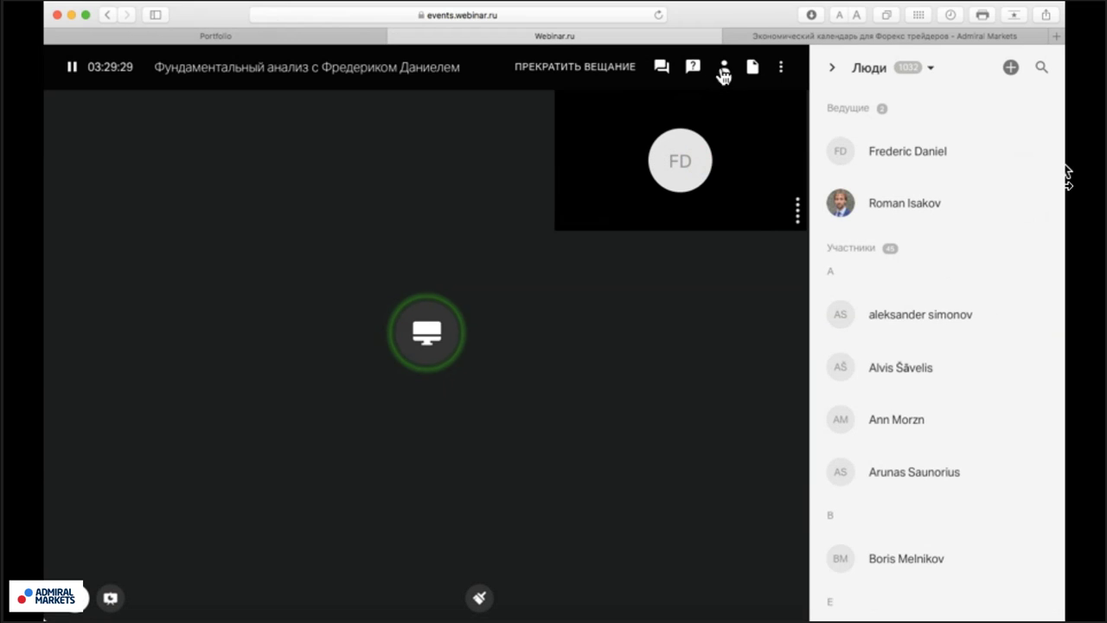
left_click(662, 69)
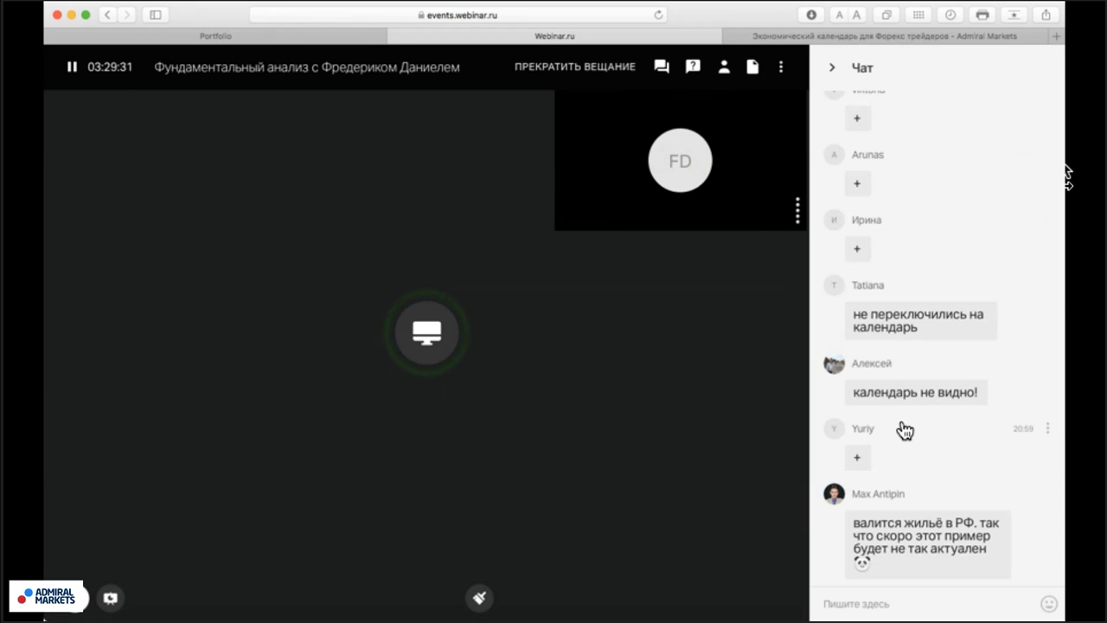